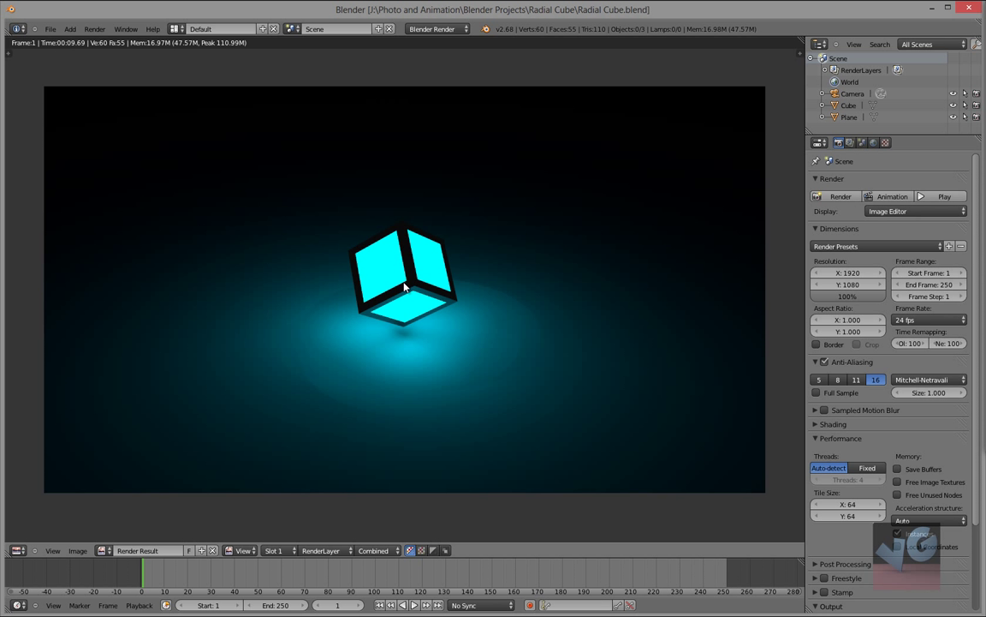
- Bring up the File menu to start over from the finished render
click(48, 29)
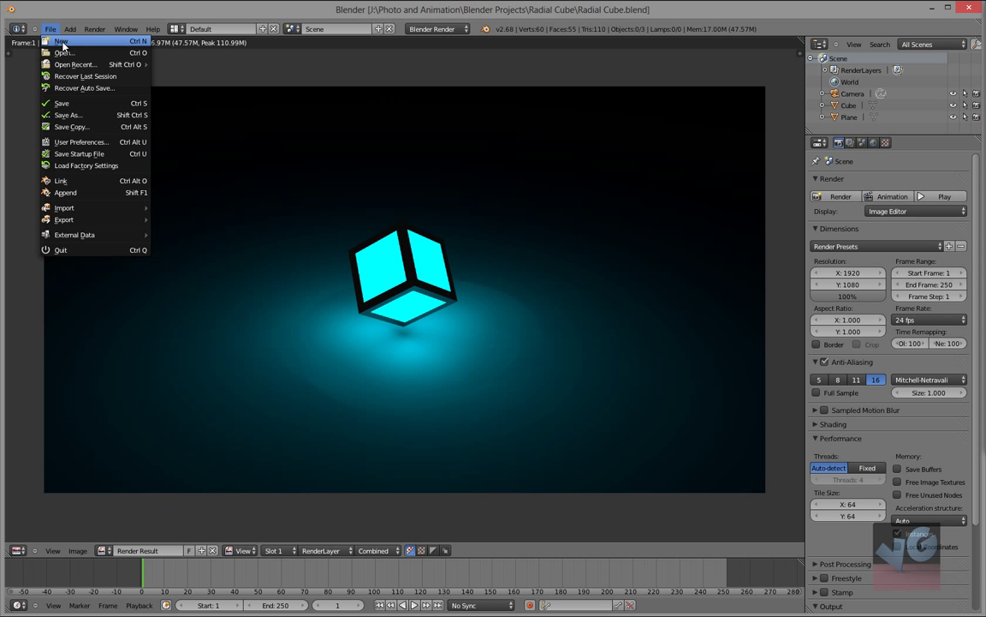
- Reload the default start-up scene, try Cycles and Blender Game, then keep Blender Render
click(61, 42)
click(111, 38)
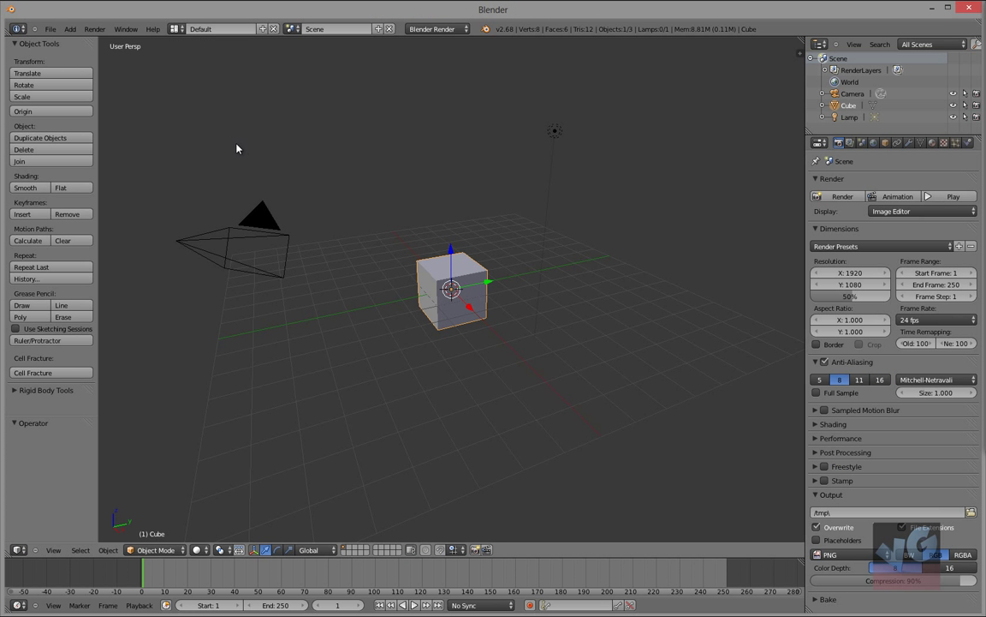
click(465, 31)
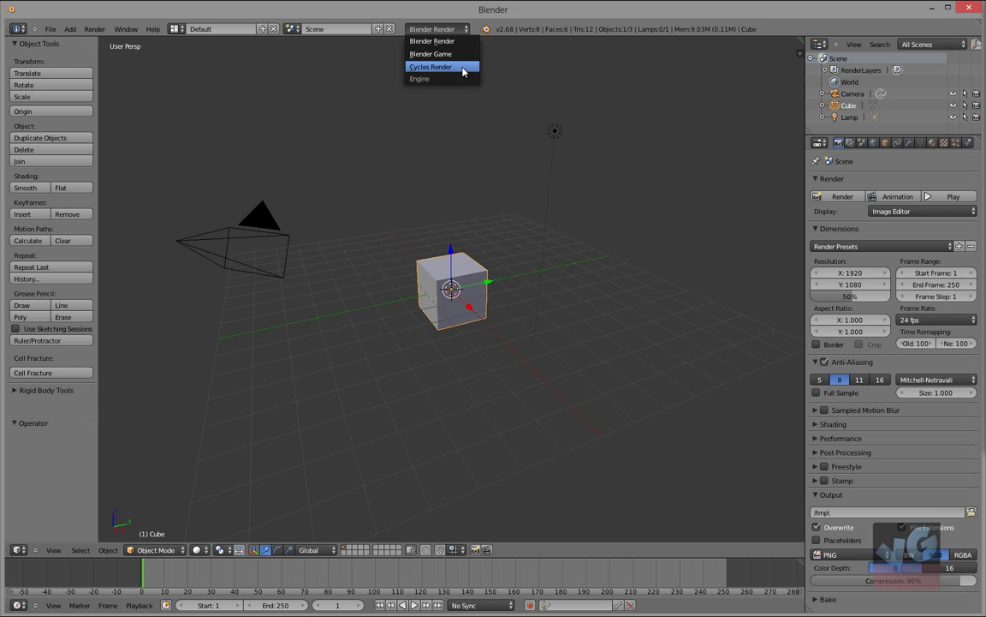
click(463, 68)
click(436, 31)
click(435, 54)
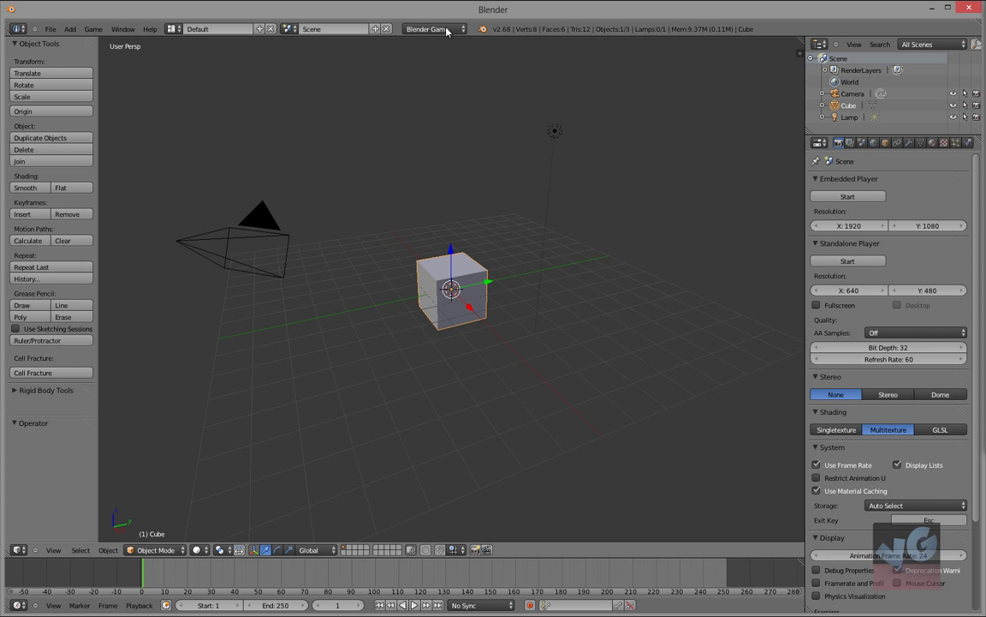
click(436, 29)
click(440, 41)
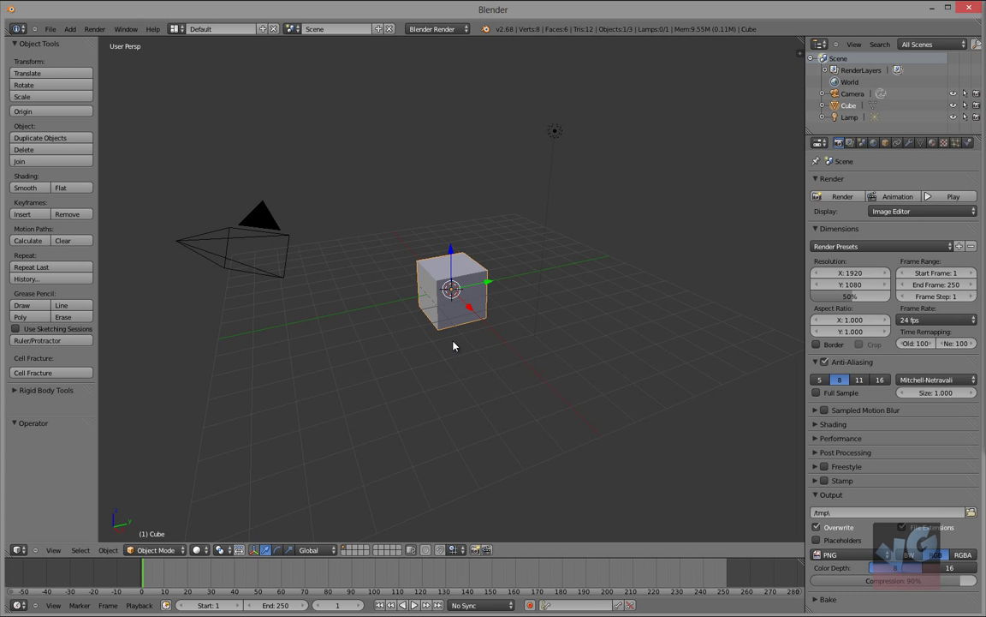
- In Edit Mode, cut two vertical edge loops slid to -0.75 and 0.75
key(Tab)
mouse_move(457, 337)
middle_down()
mouse_move(440, 314)
mouse_move(447, 332)
middle_up()
scroll(443, 330, up, 3)
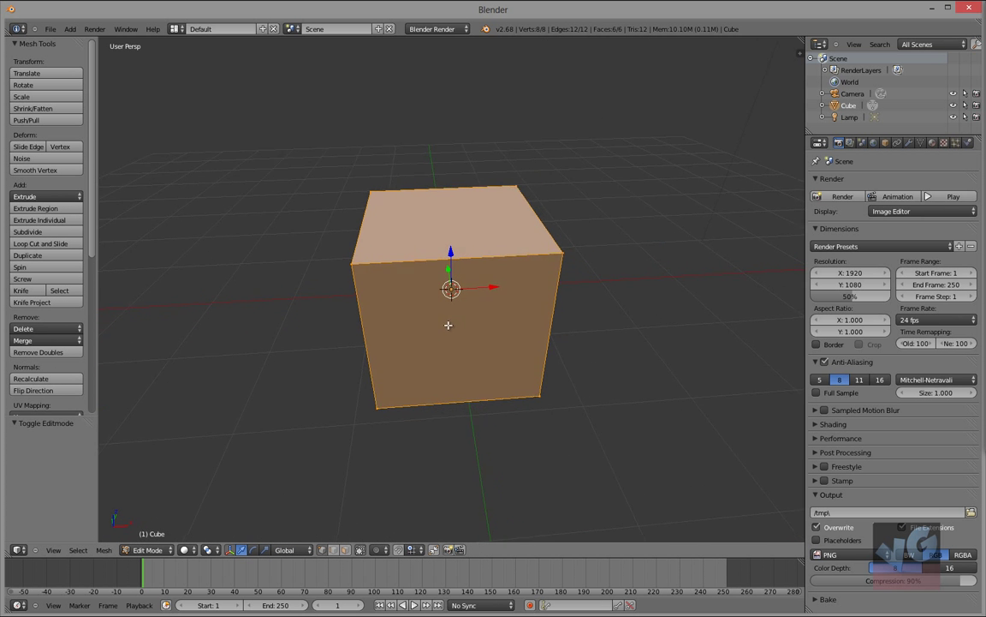
key(a)
key(ctrl+r)
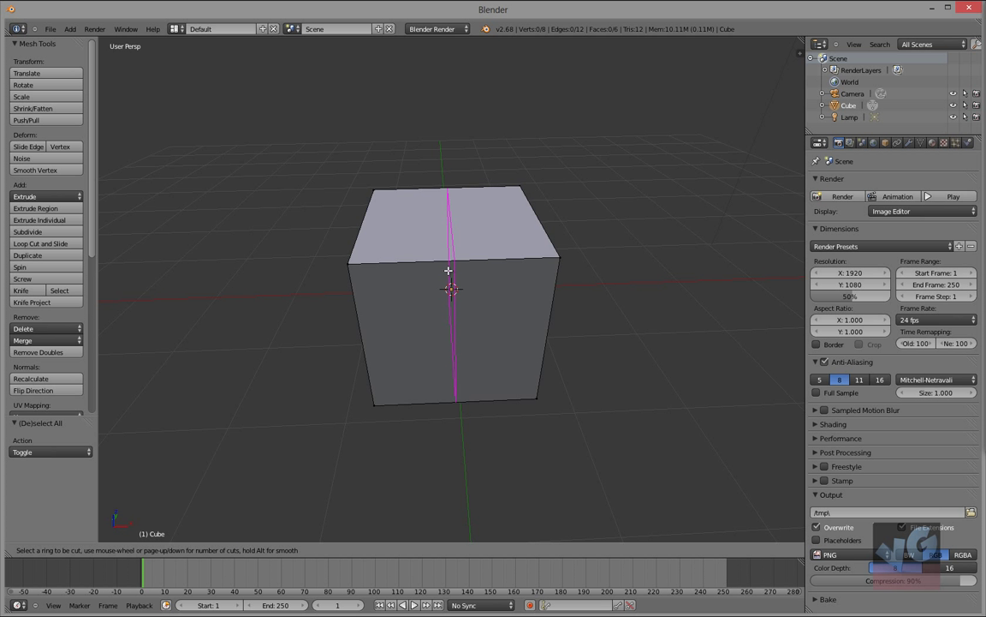
click(450, 267)
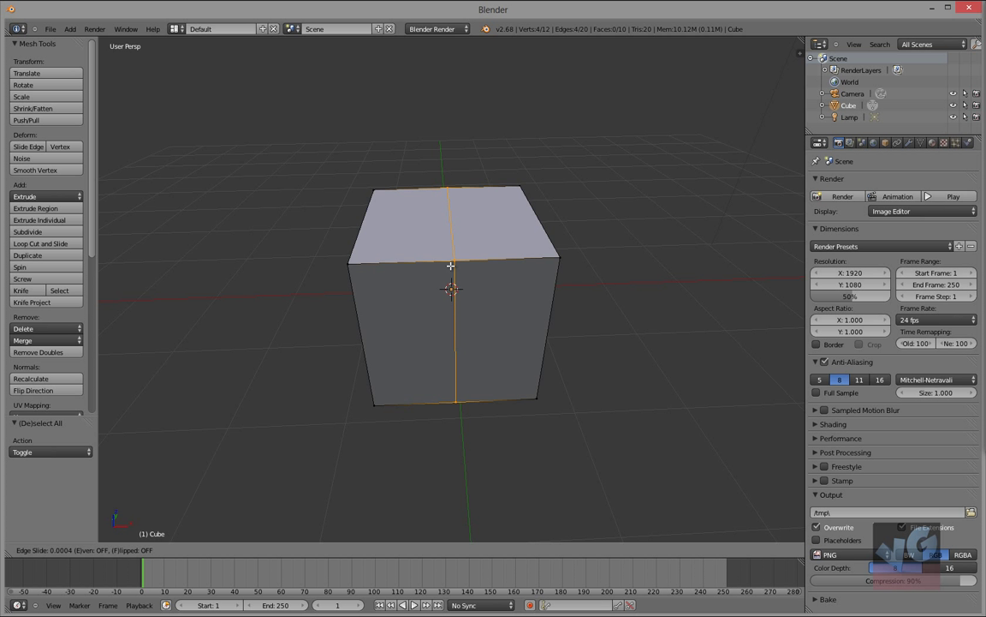
text(-0.75)
key(Return)
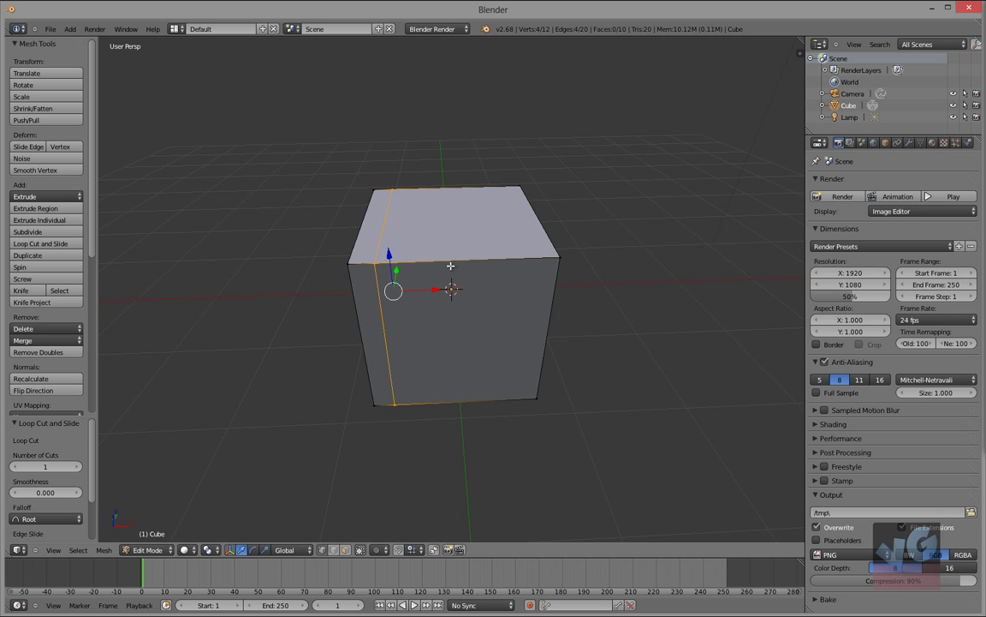
key(a)
key(ctrl+r)
click(451, 266)
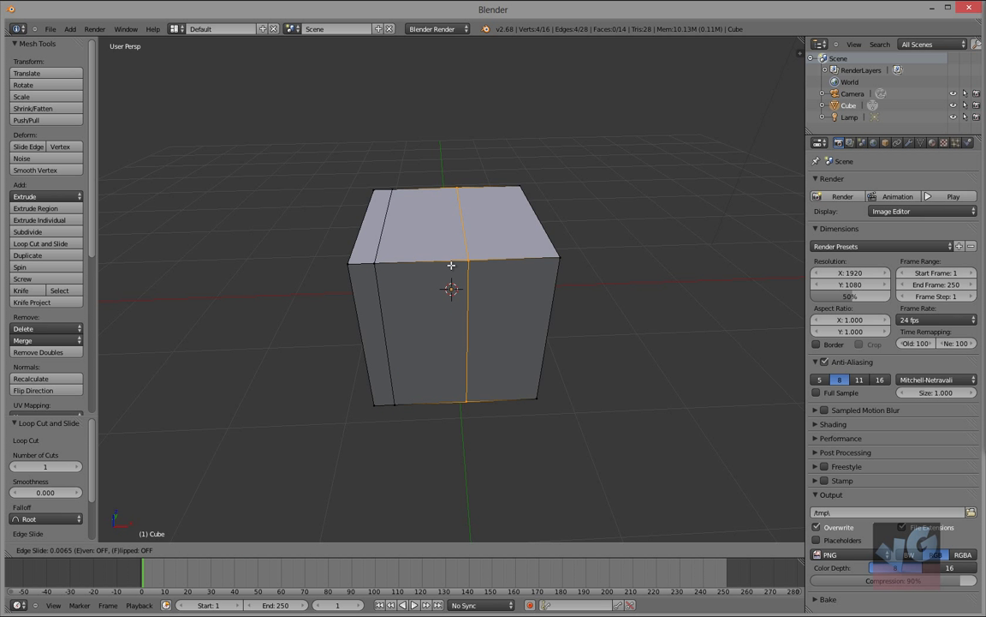
text(0.75)
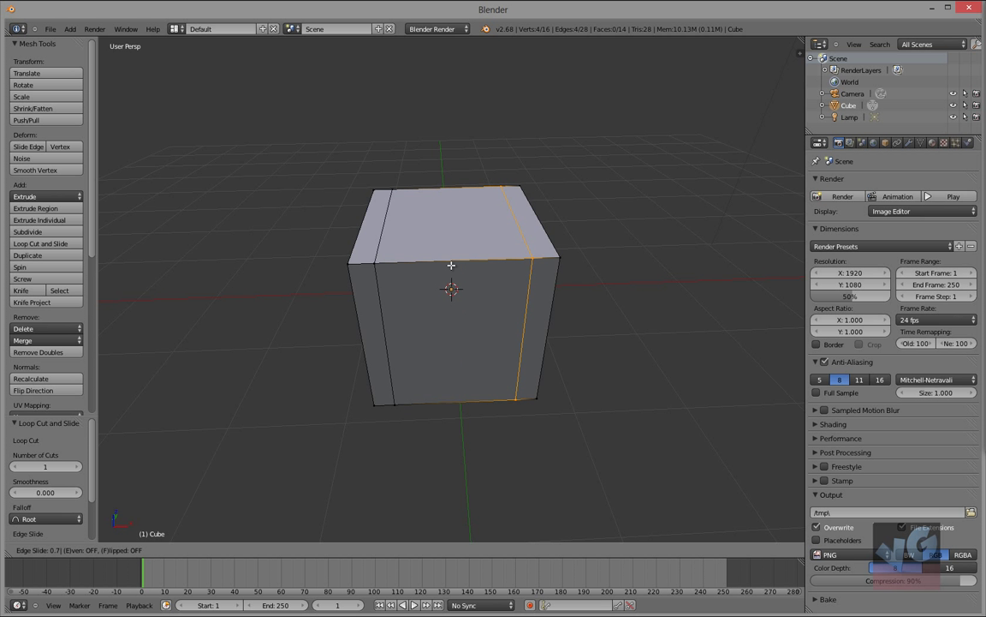
key(Return)
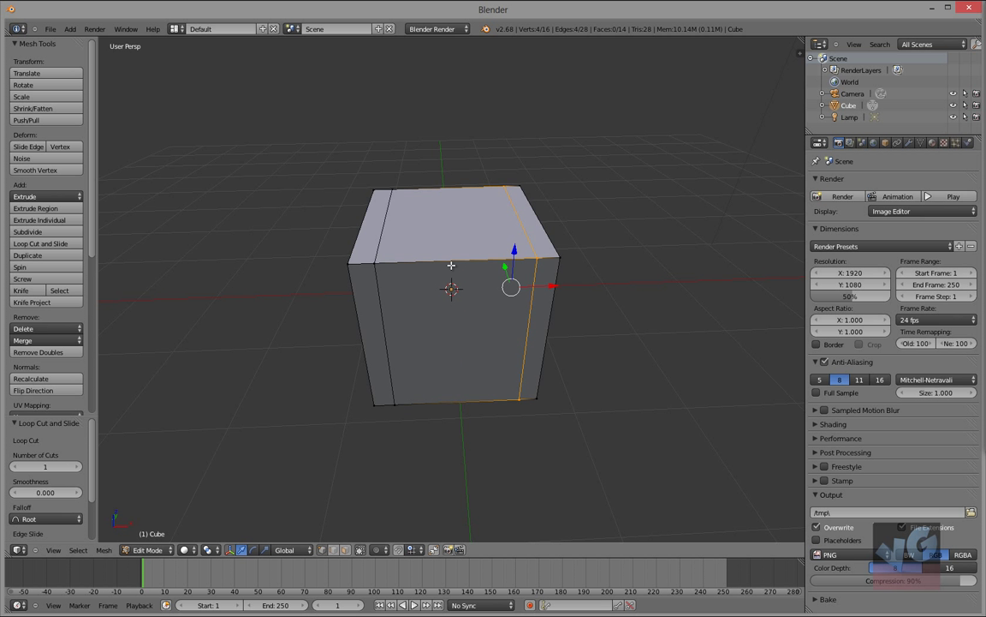
- Cut two horizontal edge loops slid to 1 and -0.7 near the bottom and top
key(a)
key(ctrl+r)
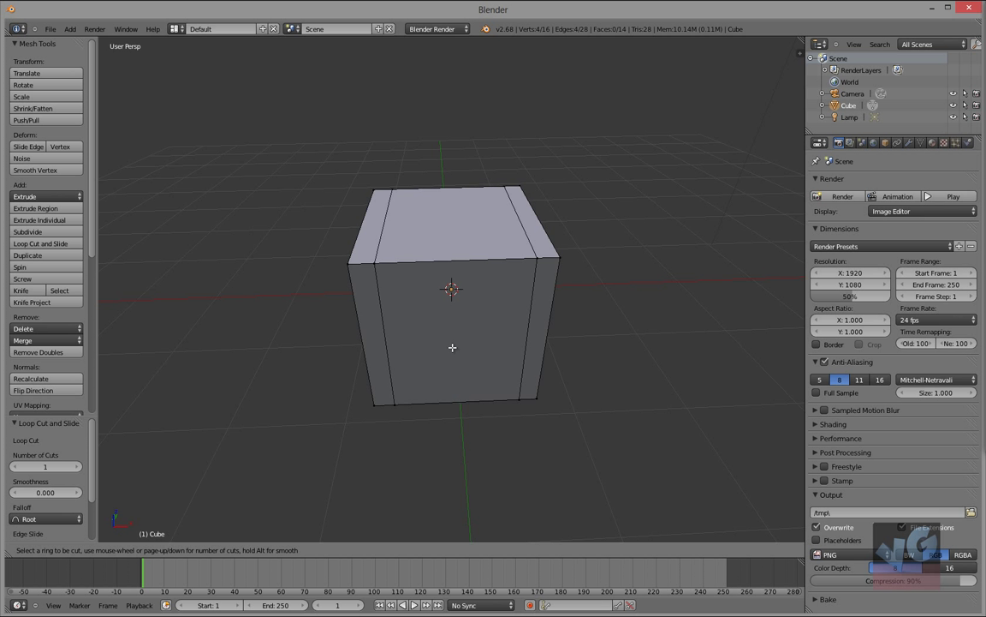
click(381, 340)
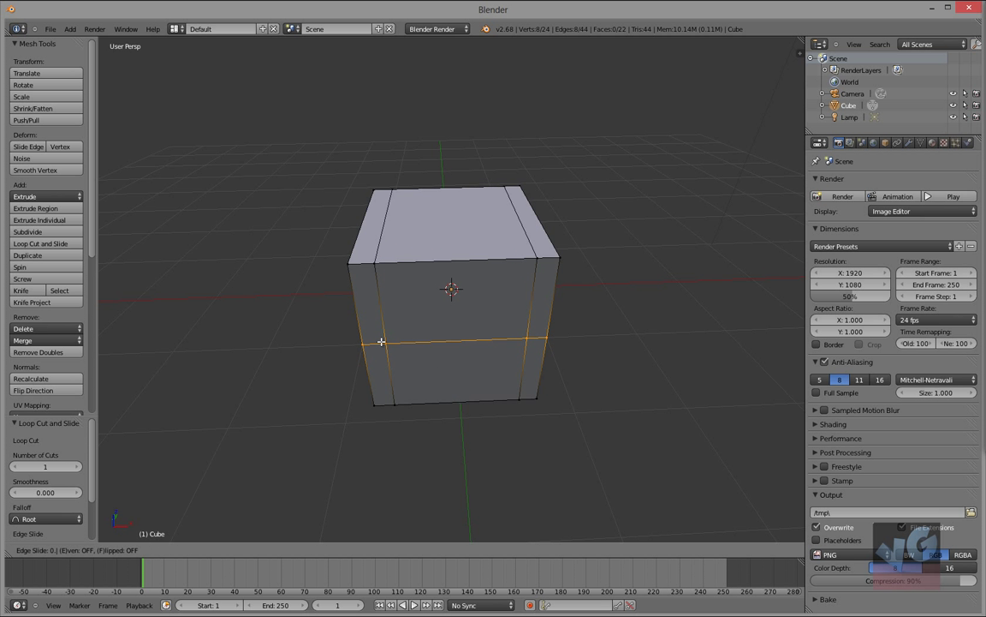
text(1)
key(Return)
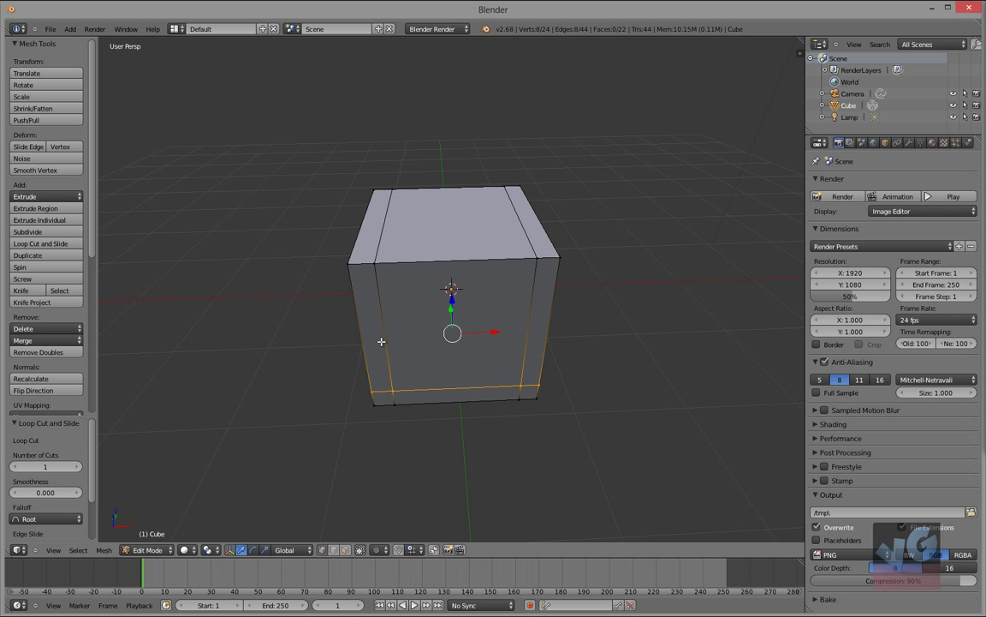
key(ctrl+r)
click(381, 341)
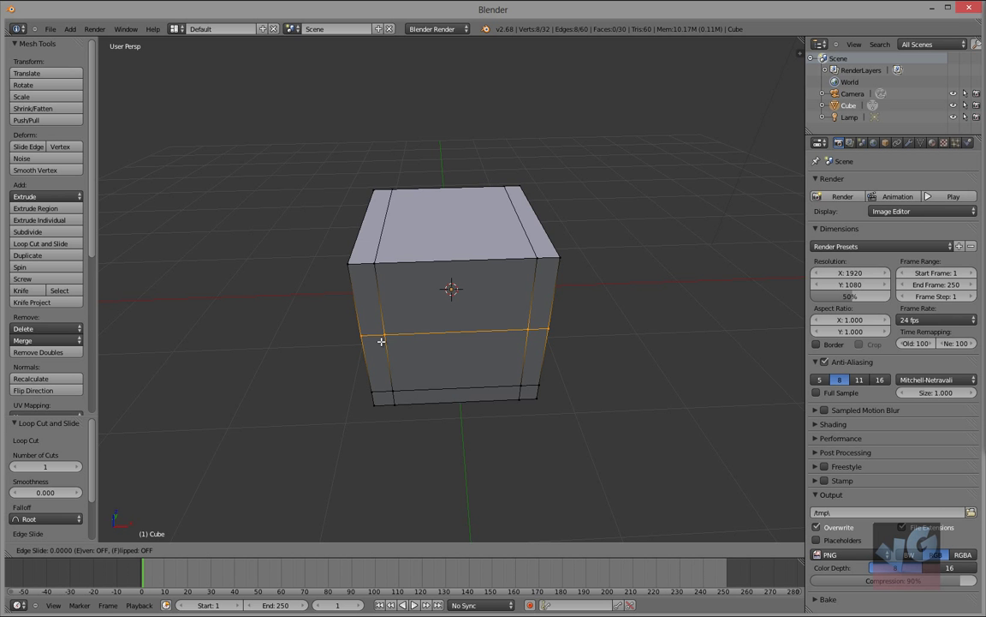
text(-0.7)
key(Return)
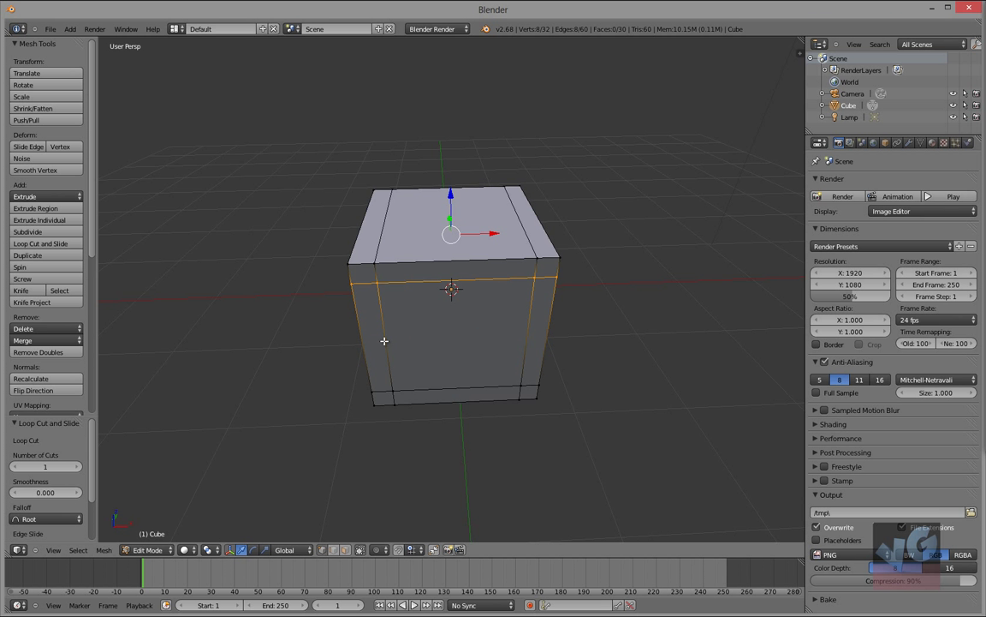
- Orbit to another side of the cube and begin a further loop cut
middle_drag(552, 228, 445, 171)
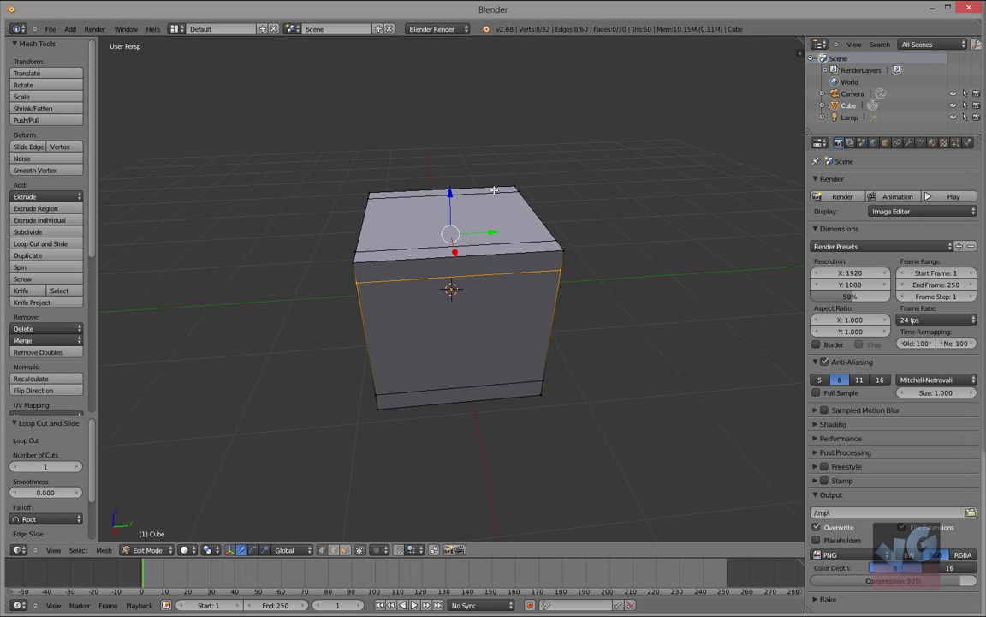
key(ctrl+r)
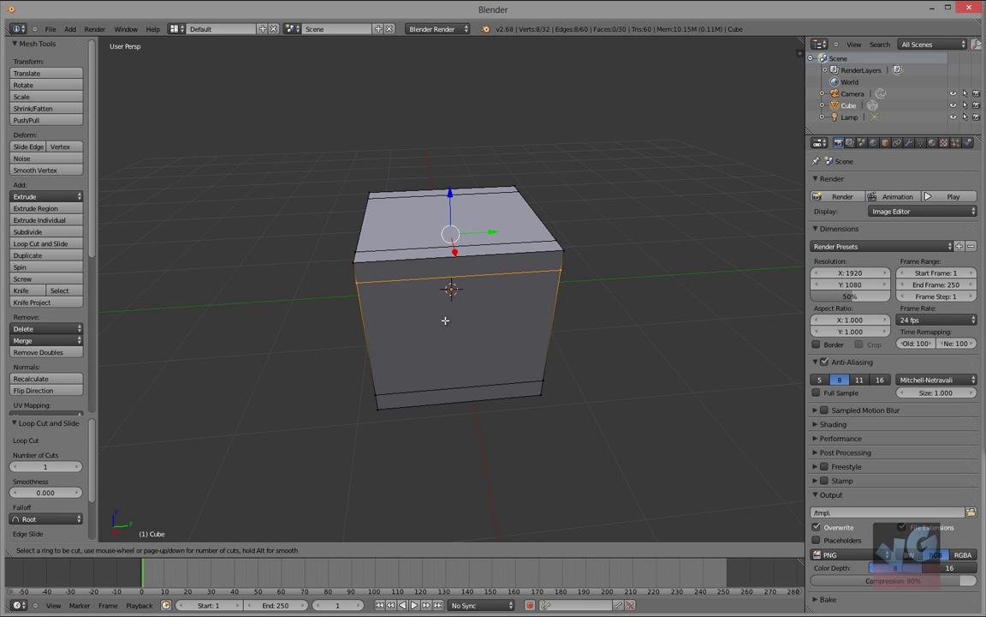
text(75, Smooth: 0.00 (Alt)
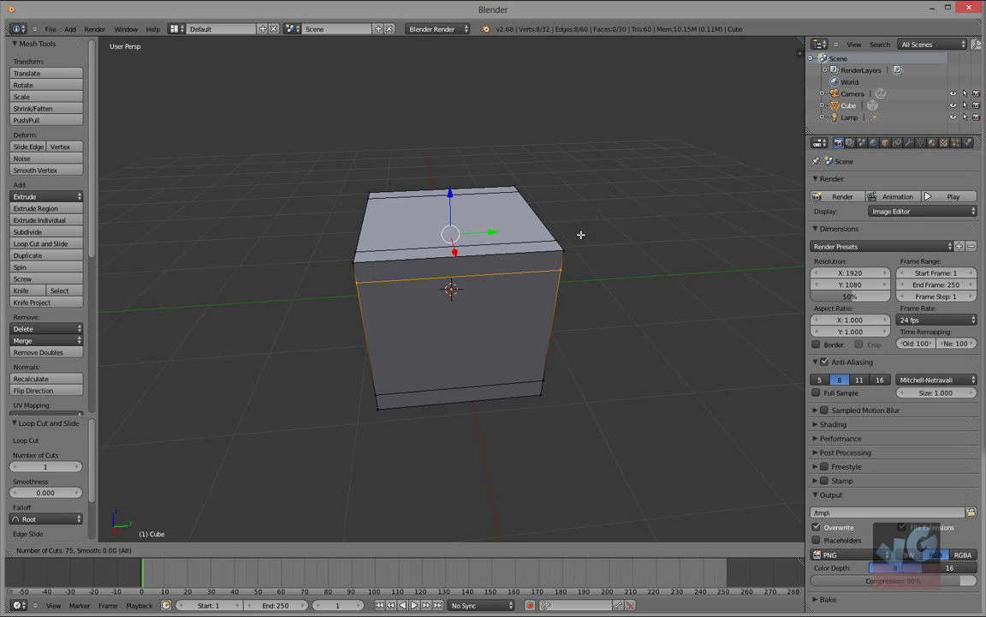
text(a)
key(ctrl+r)
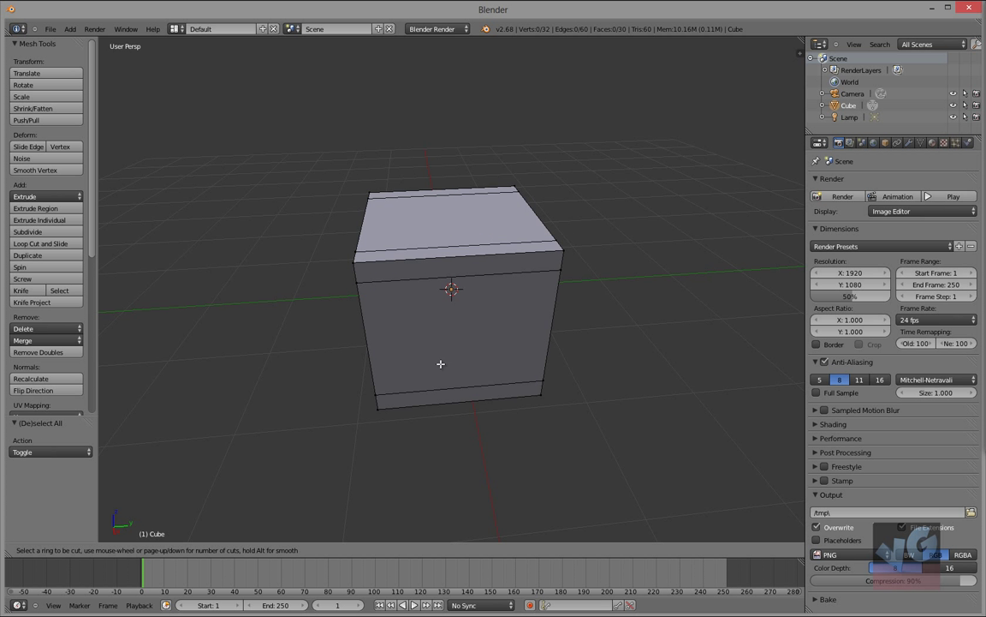
- Add an edge loop across the front face, then undo an accidental multi-cut loop
click(491, 390)
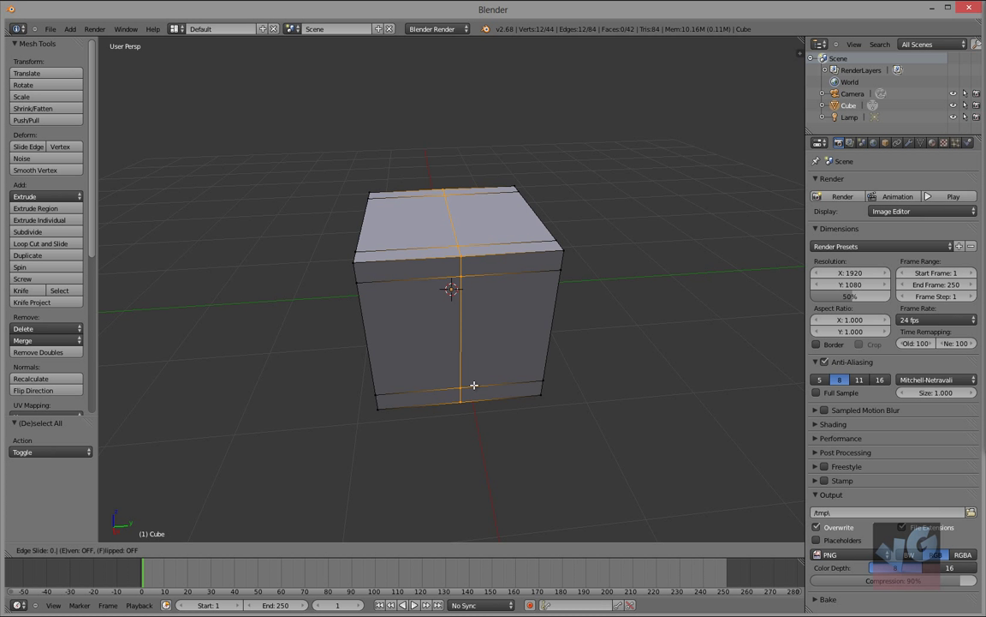
click(473, 386)
key(ctrl+r)
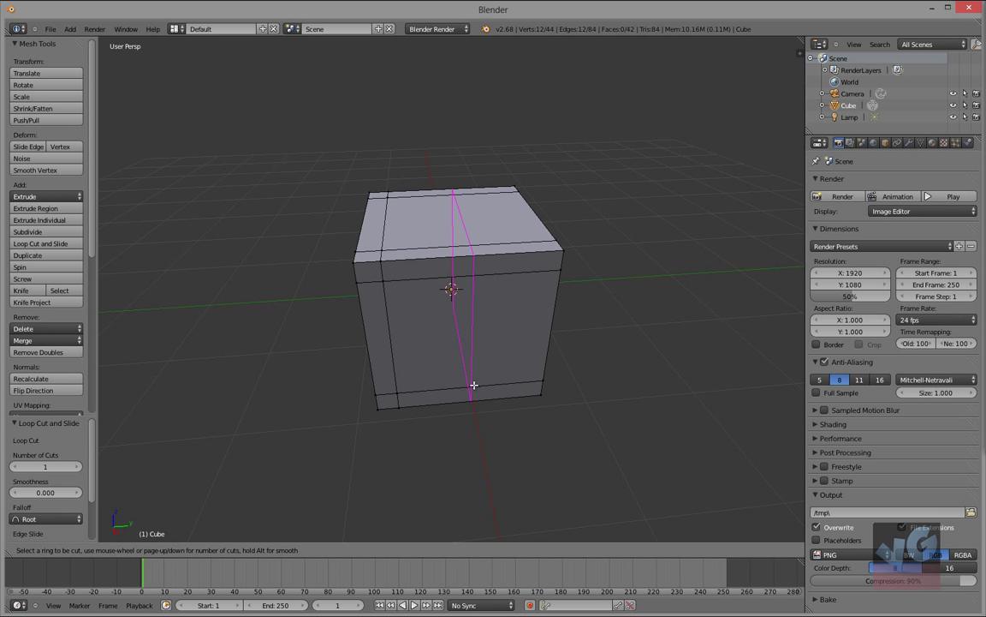
scroll(474, 385, up, 20)
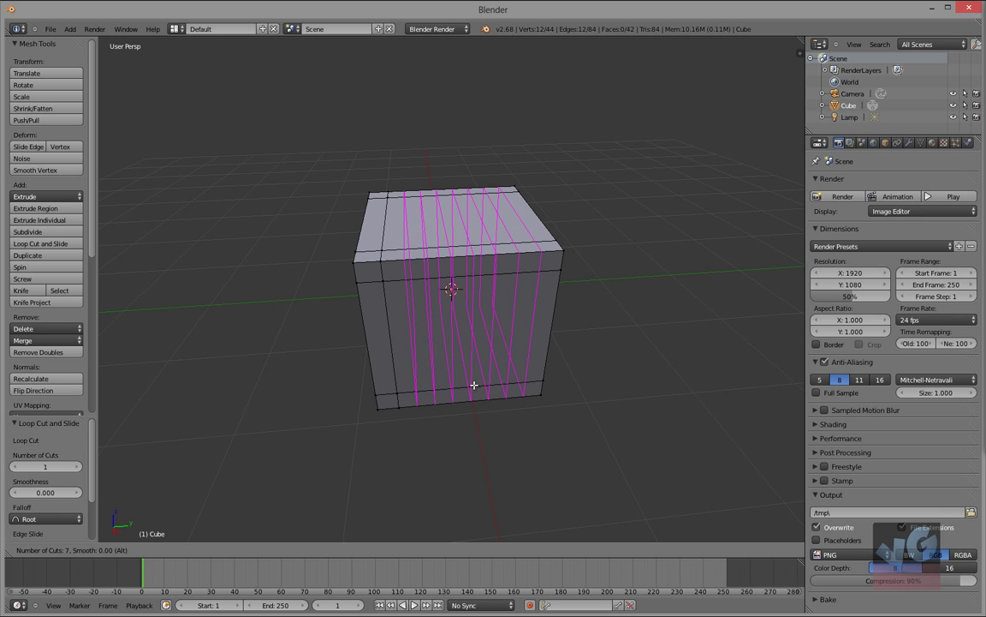
click(473, 386)
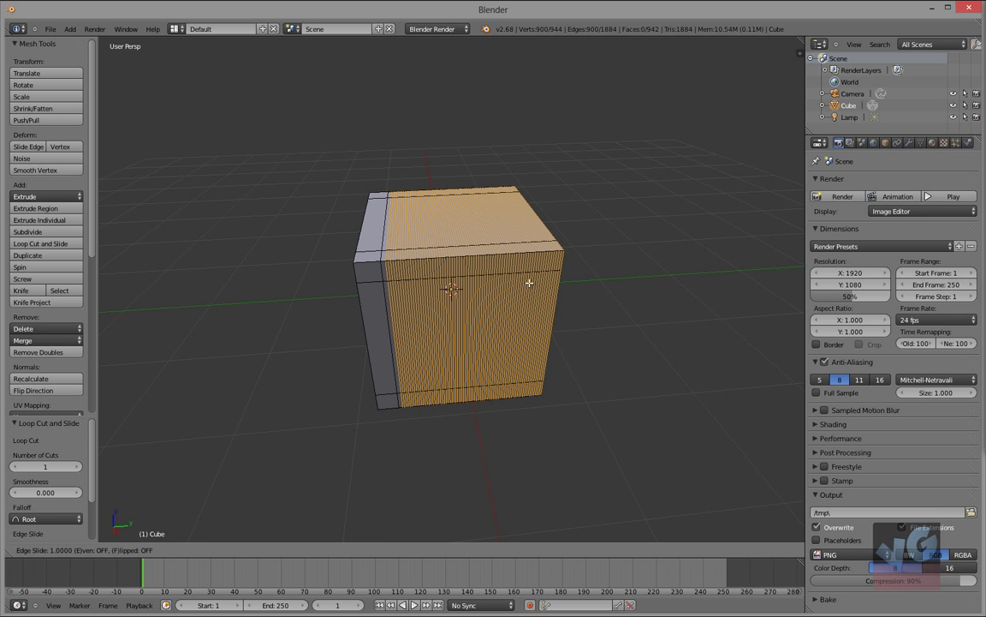
right_click(514, 321)
key(ctrl+z)
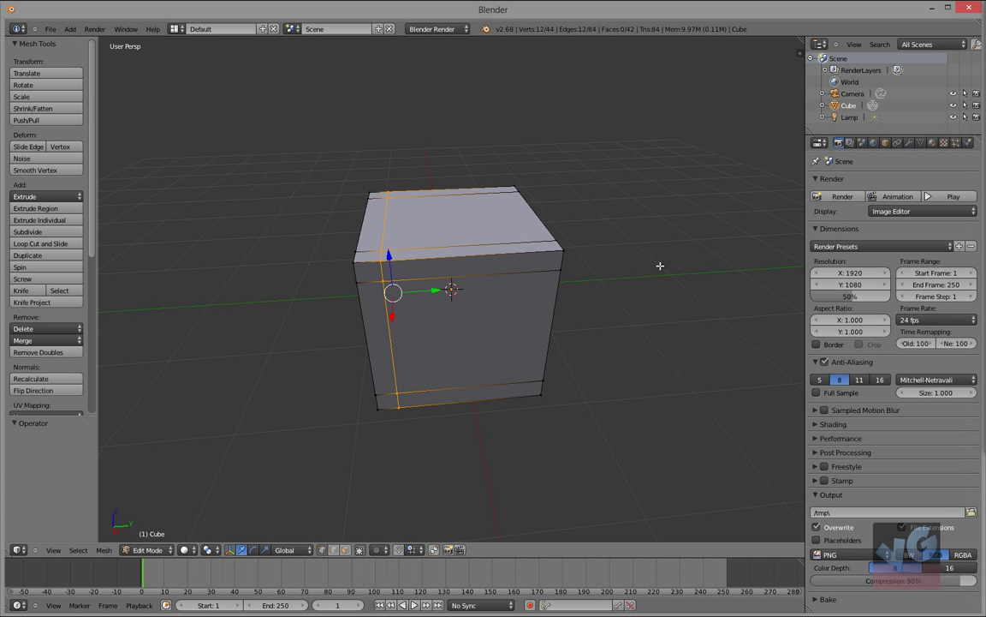
- Cut another vertical loop on the front face and slide it to 0.75
key(ctrl+r)
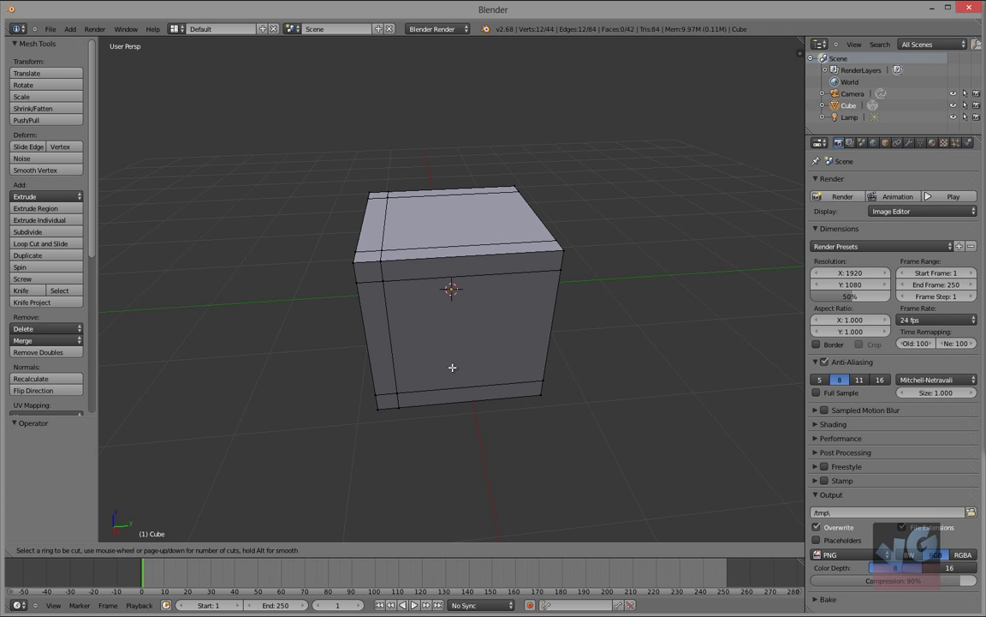
click(466, 386)
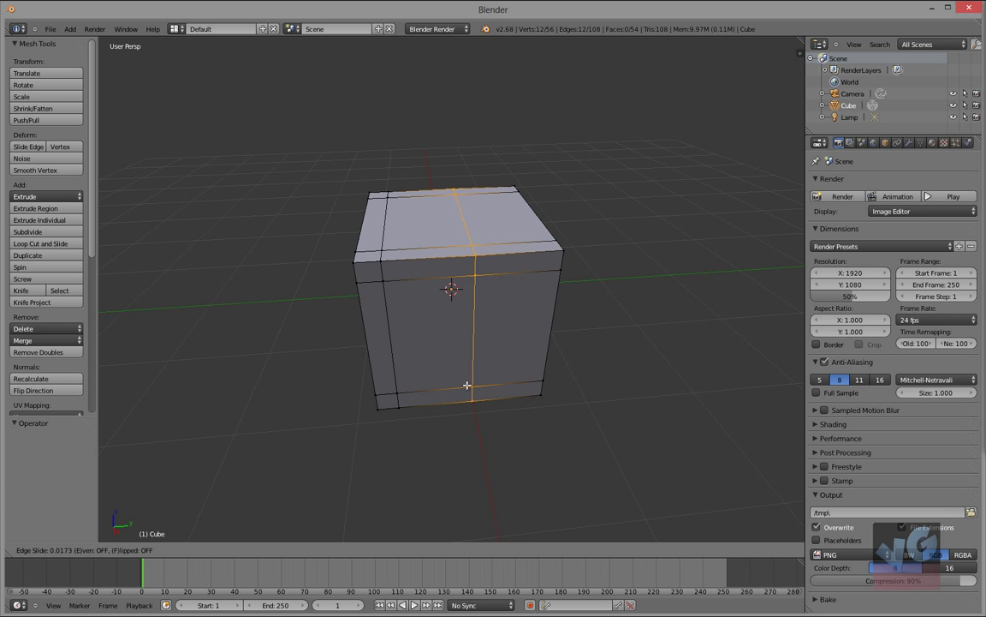
text(0.75)
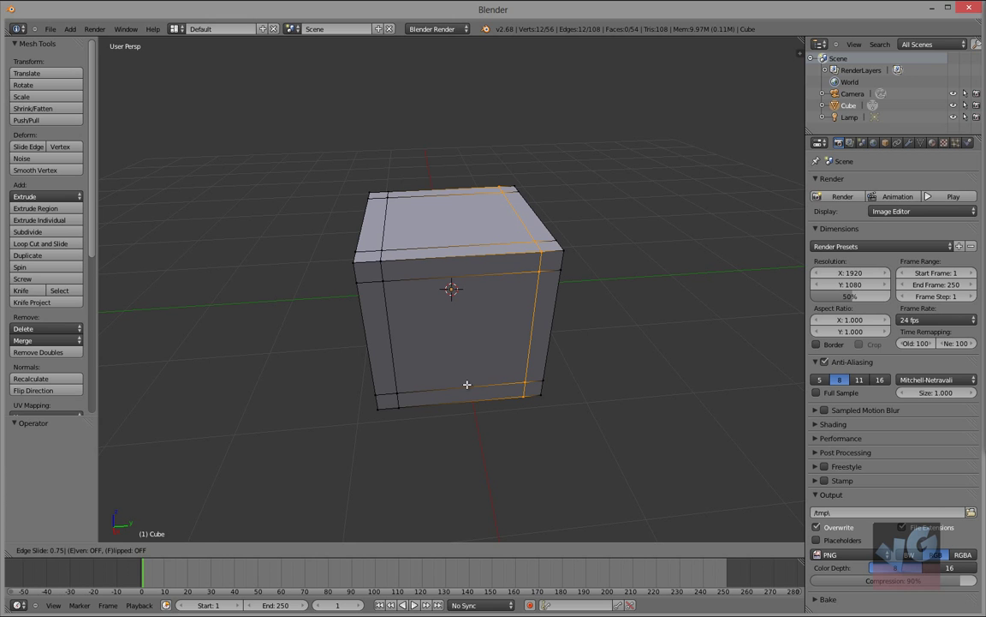
key(Return)
- Orbit around the cube to check the new borders and deselect all of the mesh
scroll(502, 343, down, 5)
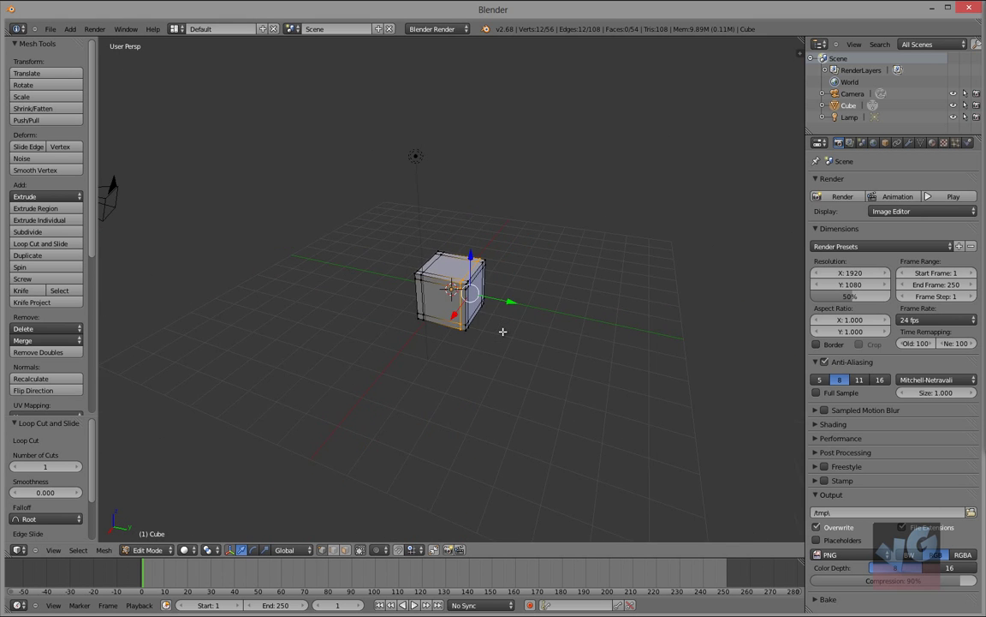
middle_drag(501, 332, 470, 352)
scroll(427, 380, up, 5)
middle_drag(428, 380, 478, 367)
scroll(480, 359, down, 5)
scroll(492, 367, up, 5)
key(a)
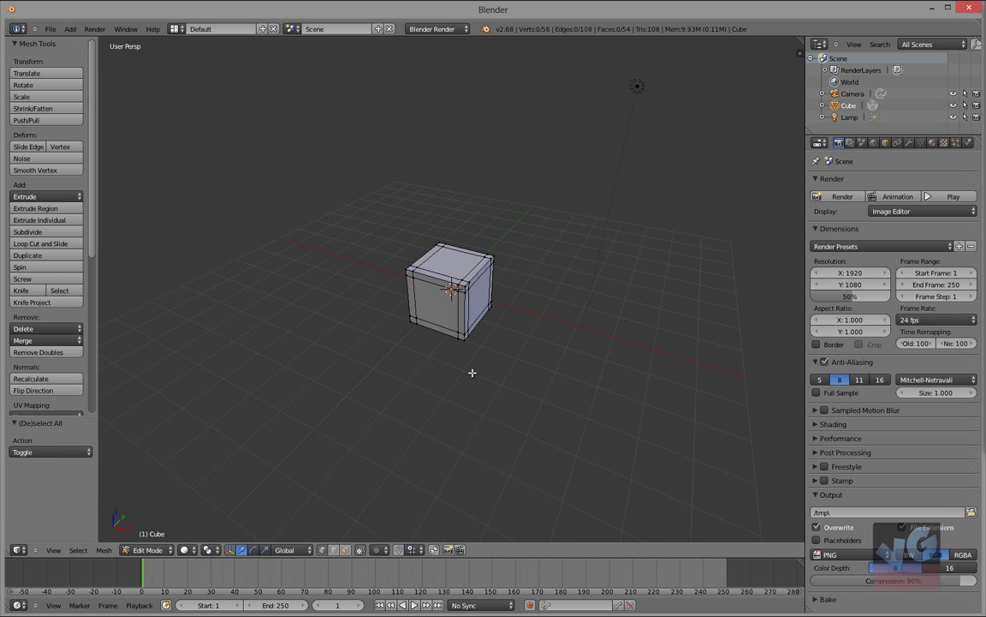
scroll(470, 341, down, 1)
scroll(467, 345, down, 1)
scroll(464, 347, up, 1)
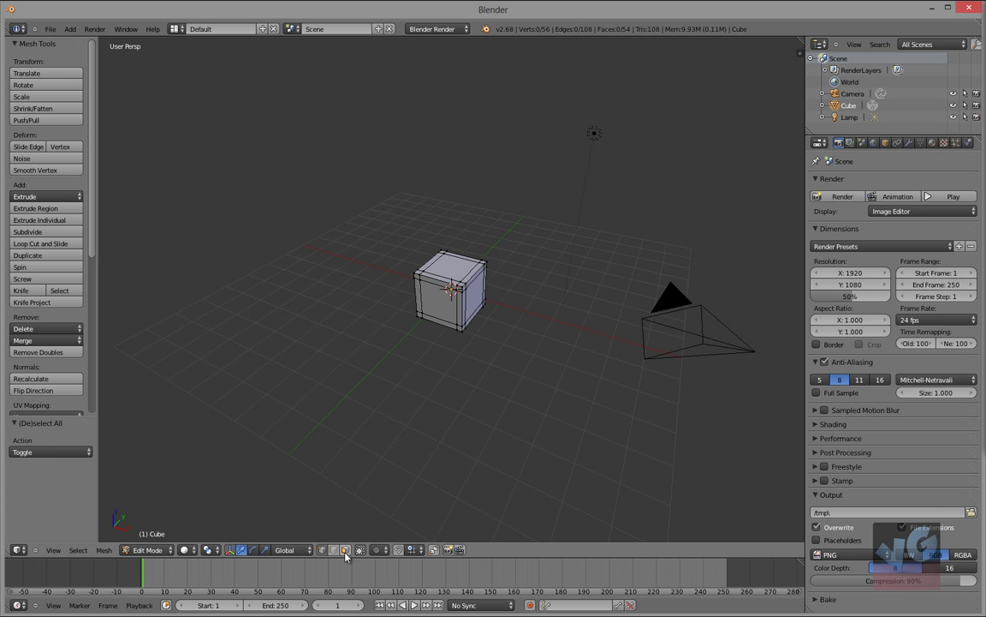
- Back in Object Mode, set the cube material's diffuse colour to cyan (hex 00C6E7)
key(Tab)
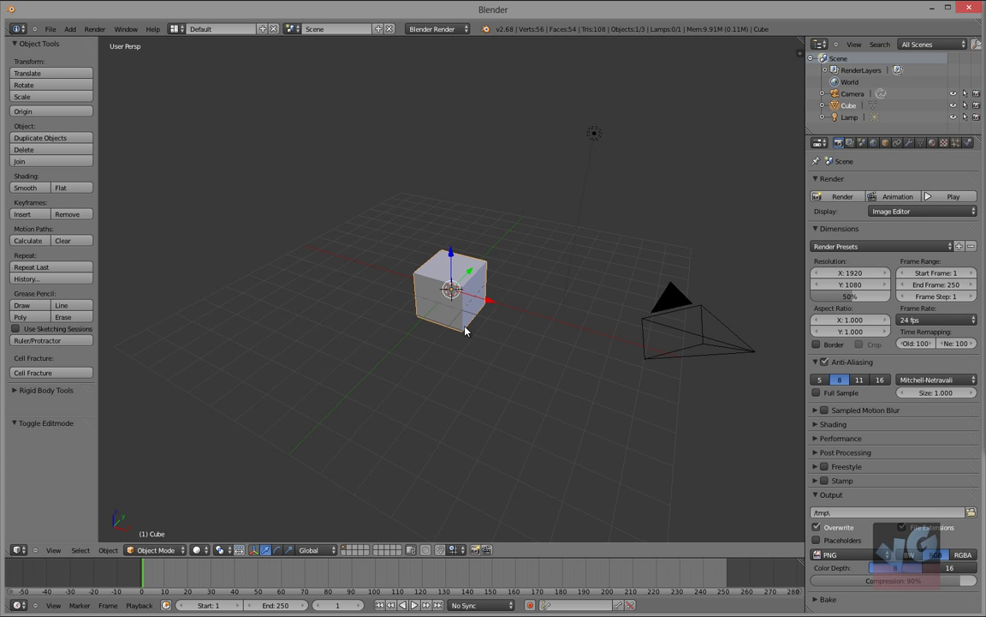
click(909, 142)
click(932, 143)
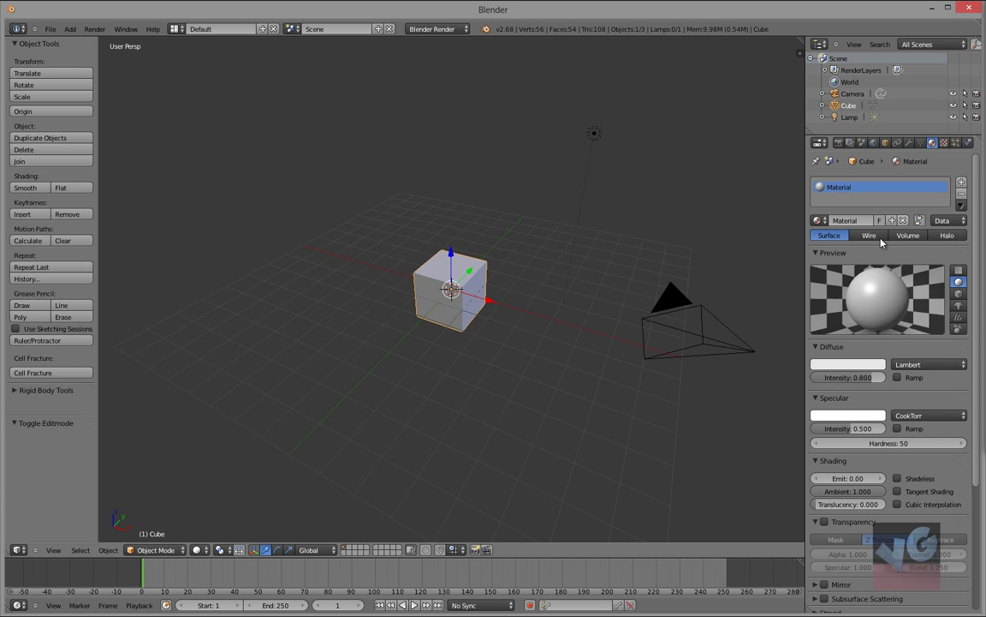
click(848, 364)
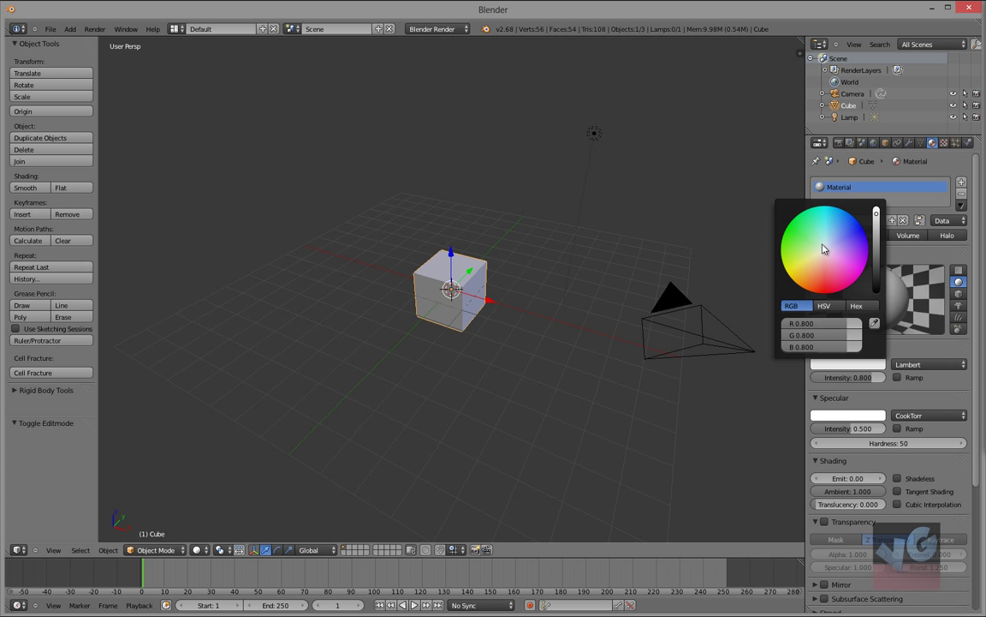
drag(824, 255, 837, 208)
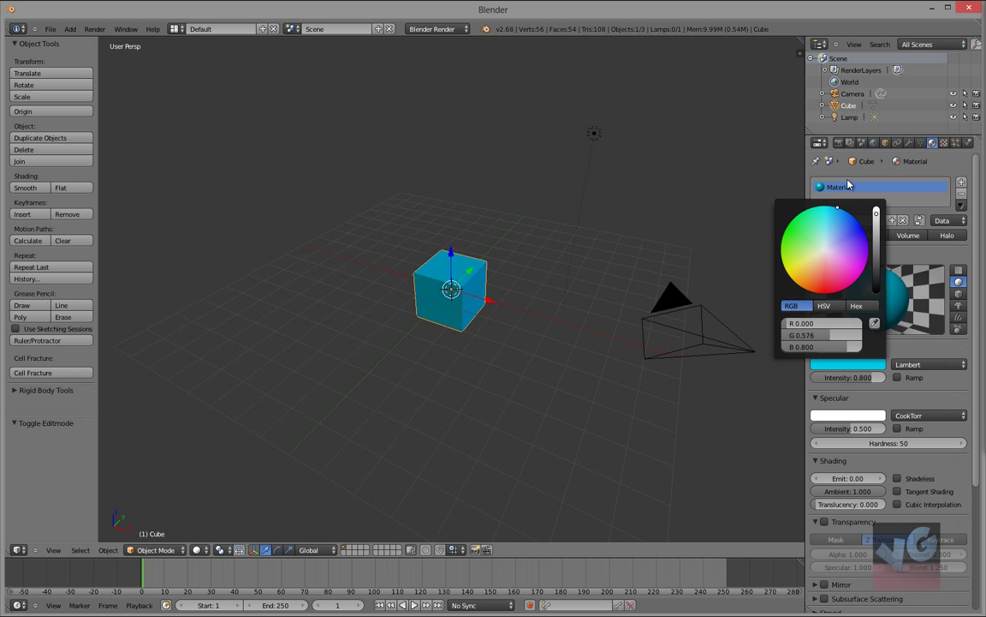
click(856, 305)
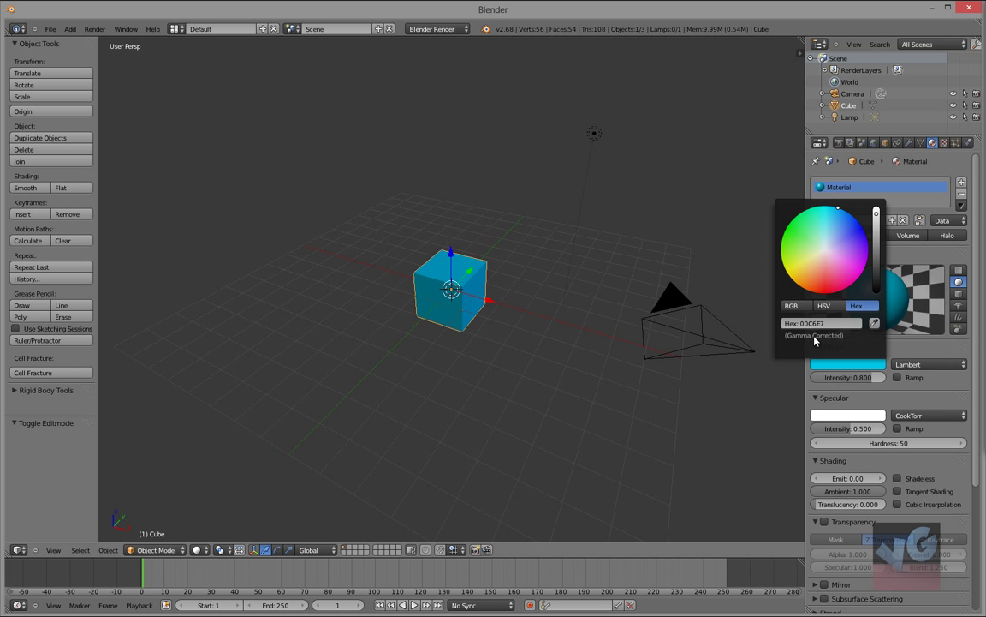
click(817, 364)
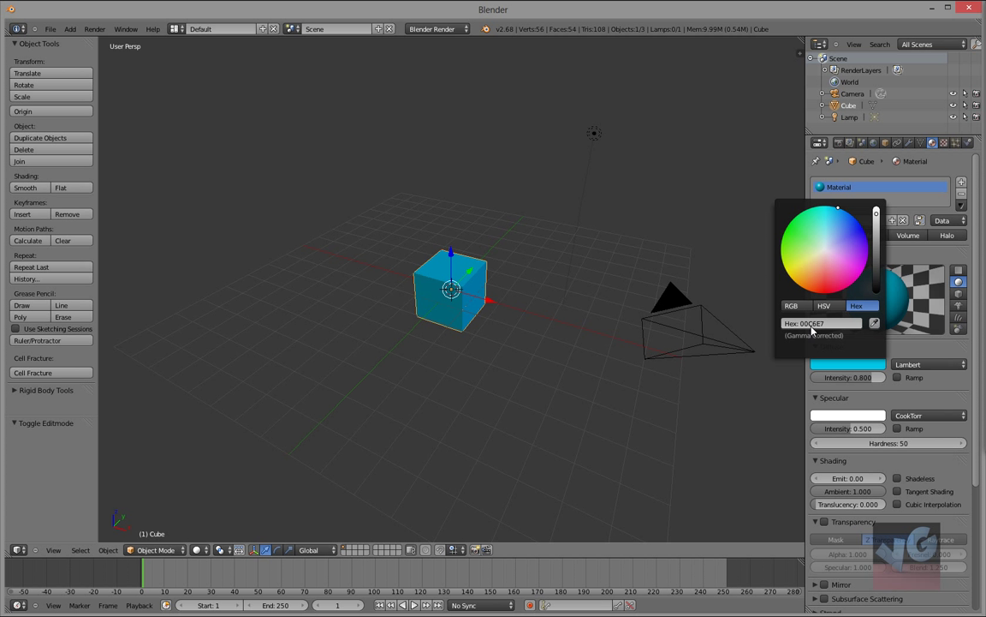
- Raise the material's Emit strength to 5
click(846, 478)
text(5)
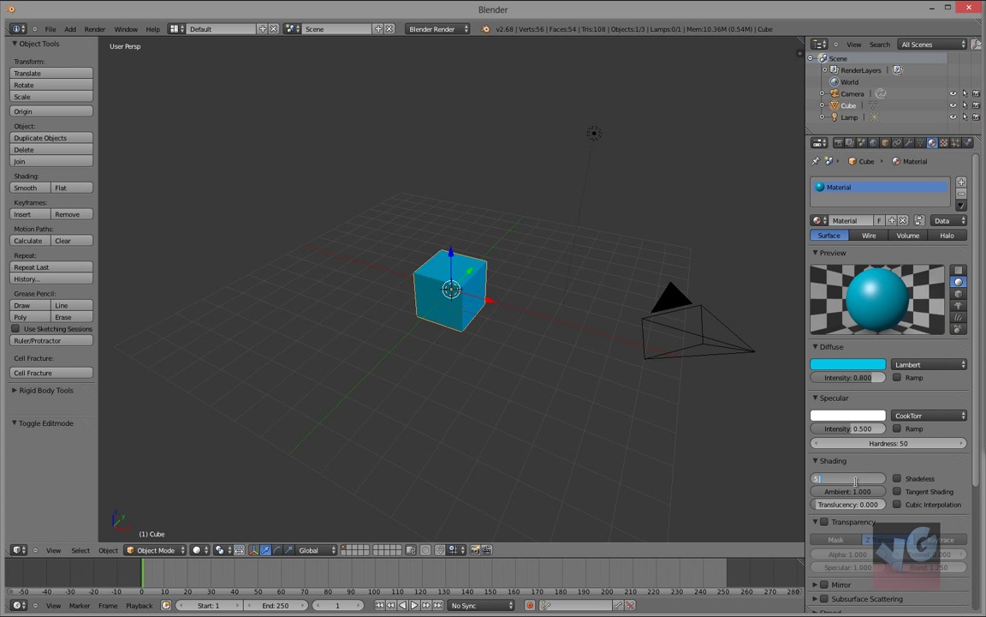
key(Return)
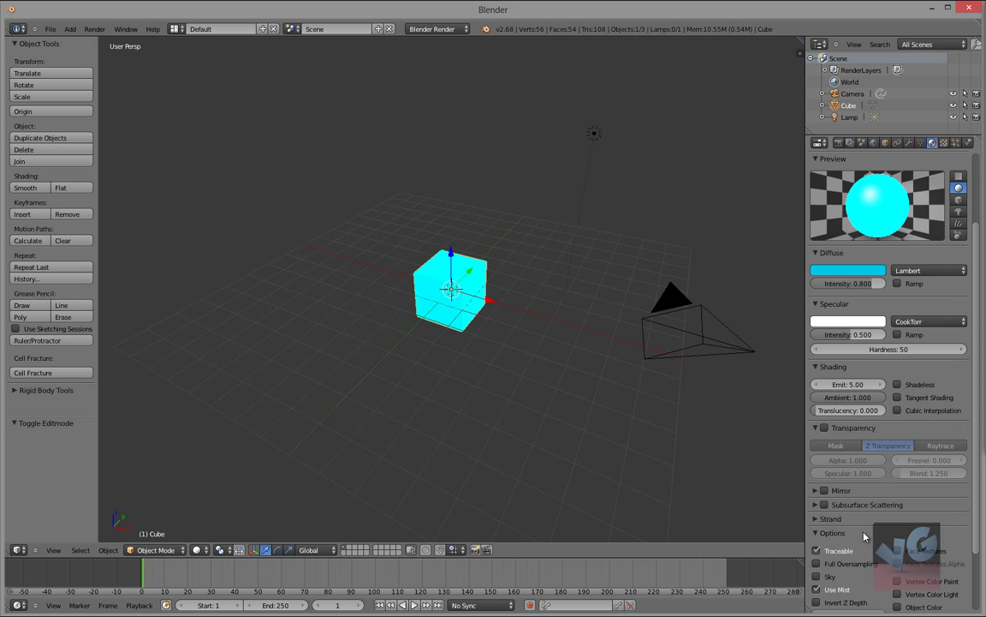
scroll(882, 505, down, 5)
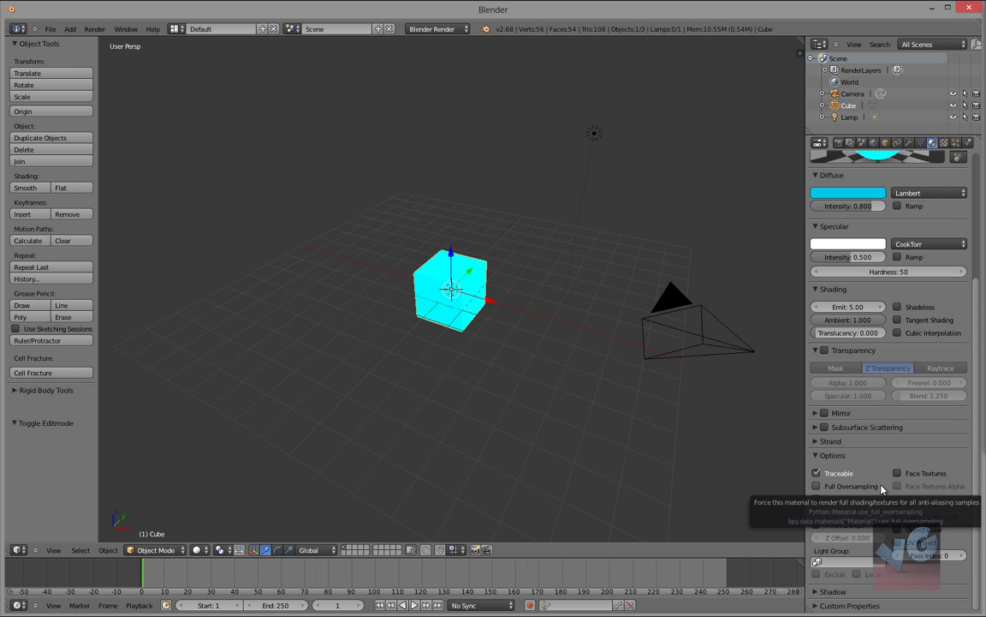
scroll(532, 402, up, 6)
scroll(631, 381, down, 6)
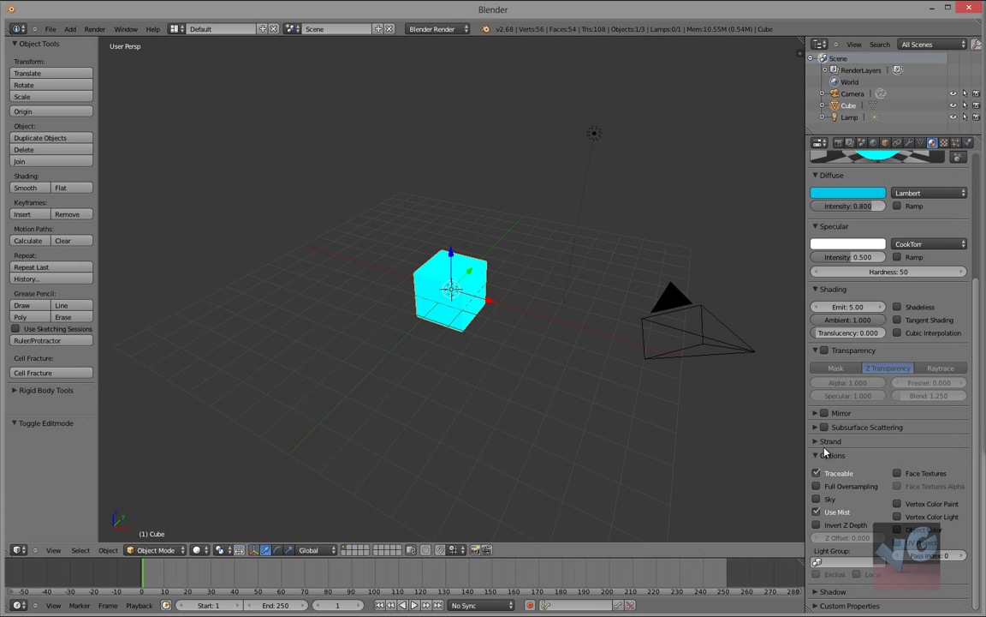
scroll(853, 467, up, 5)
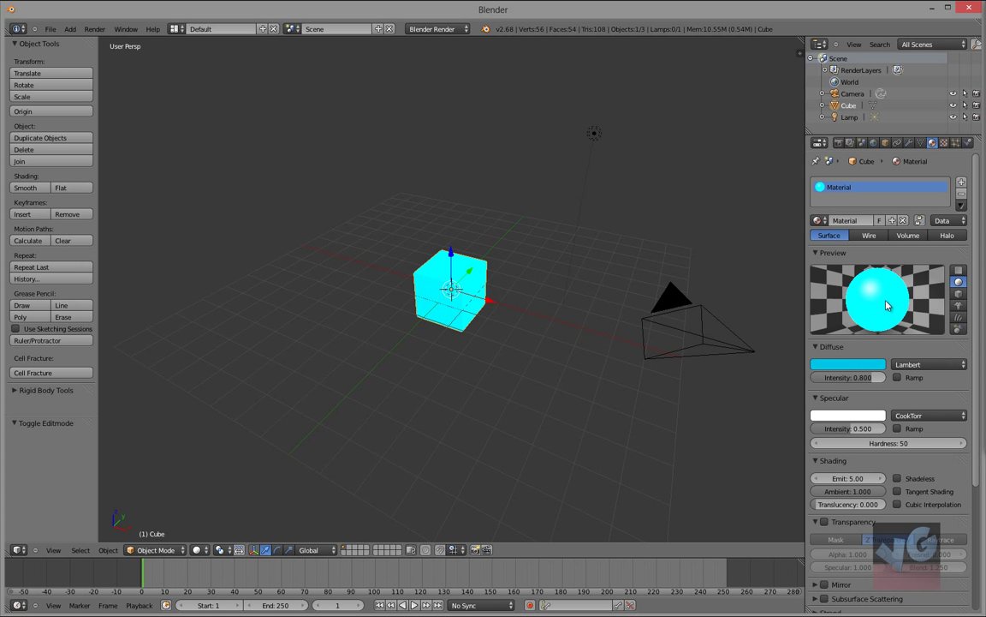
- Enter Edit Mode in face select, select all faces, and orbit to inspect the cube
key(Tab)
scroll(441, 308, up, 5)
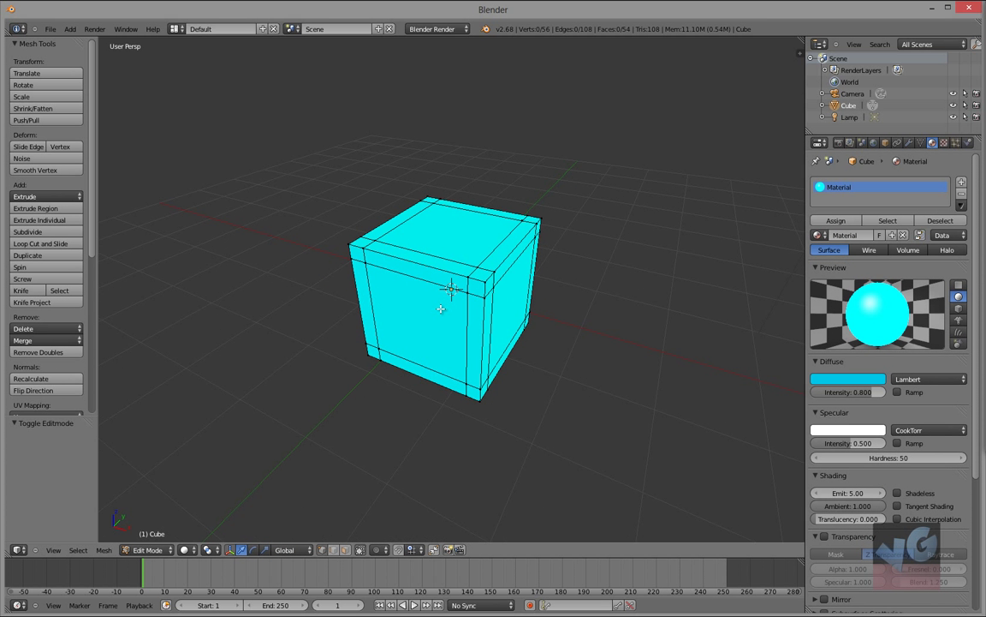
click(345, 548)
key(a)
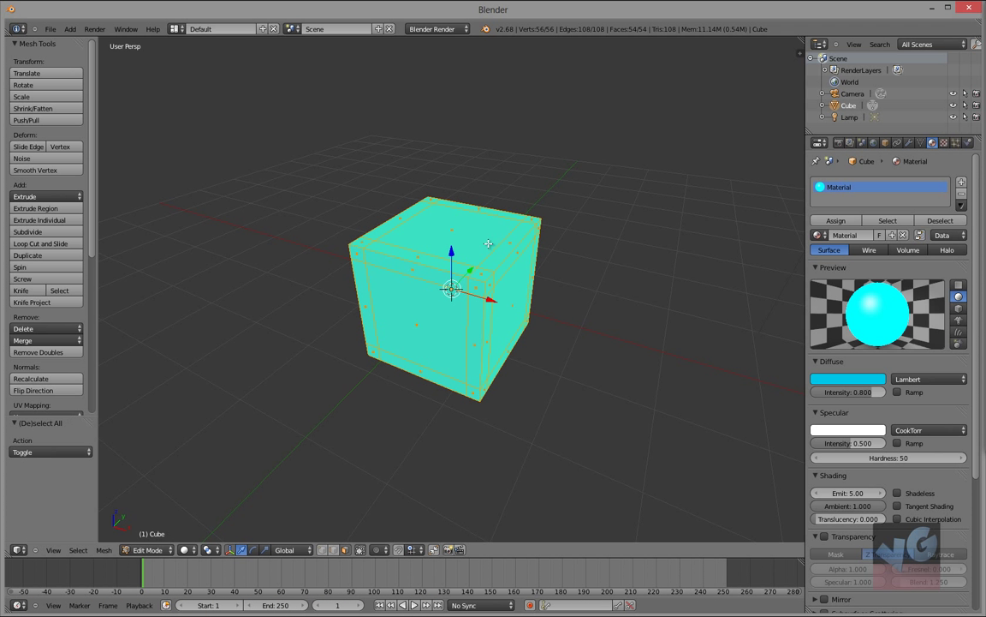
scroll(471, 280, down, 5)
scroll(475, 280, up, 5)
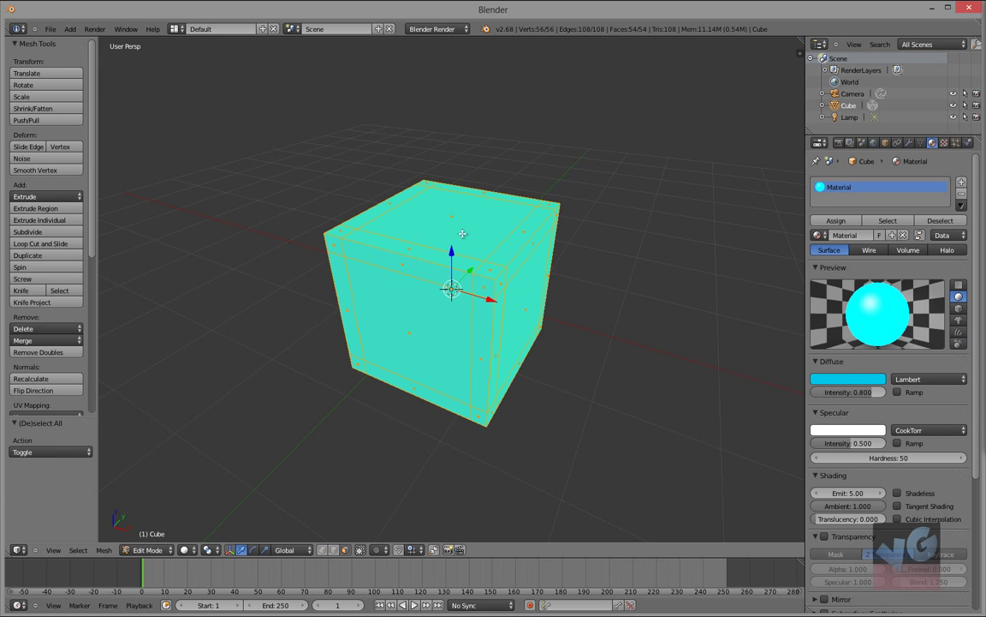
middle_drag(540, 315, 451, 282)
scroll(403, 416, down, 8)
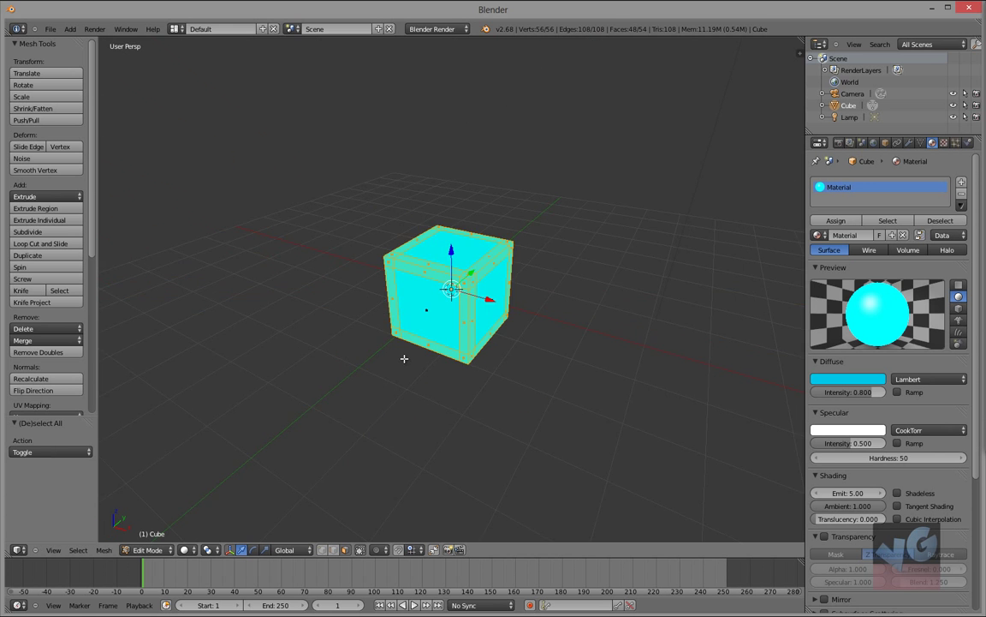
middle_drag(402, 416, 464, 400)
scroll(510, 325, up, 5)
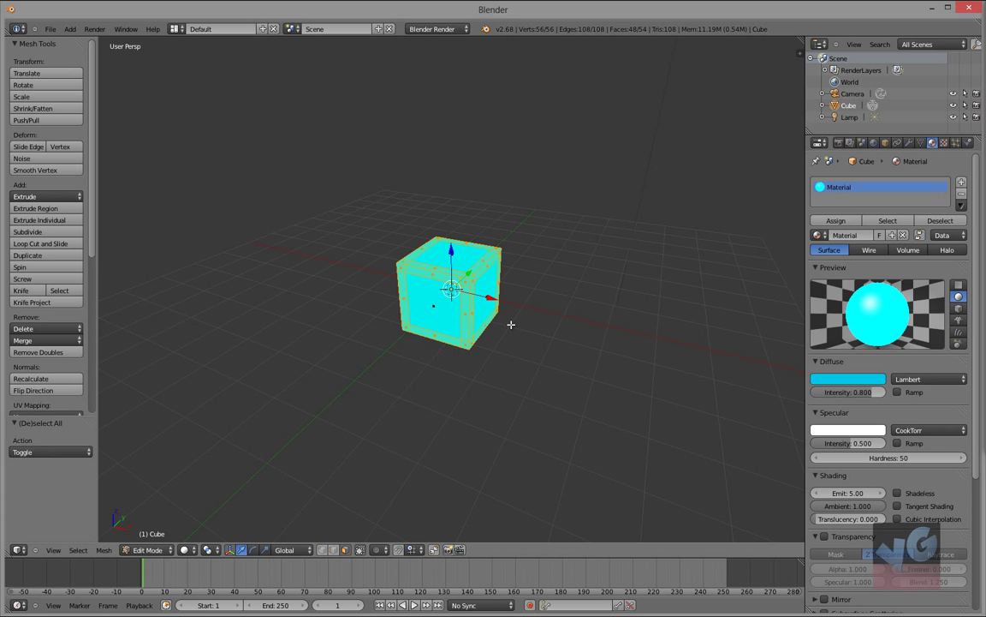
middle_drag(504, 331, 489, 350)
scroll(497, 326, down, 3)
scroll(498, 330, up, 1)
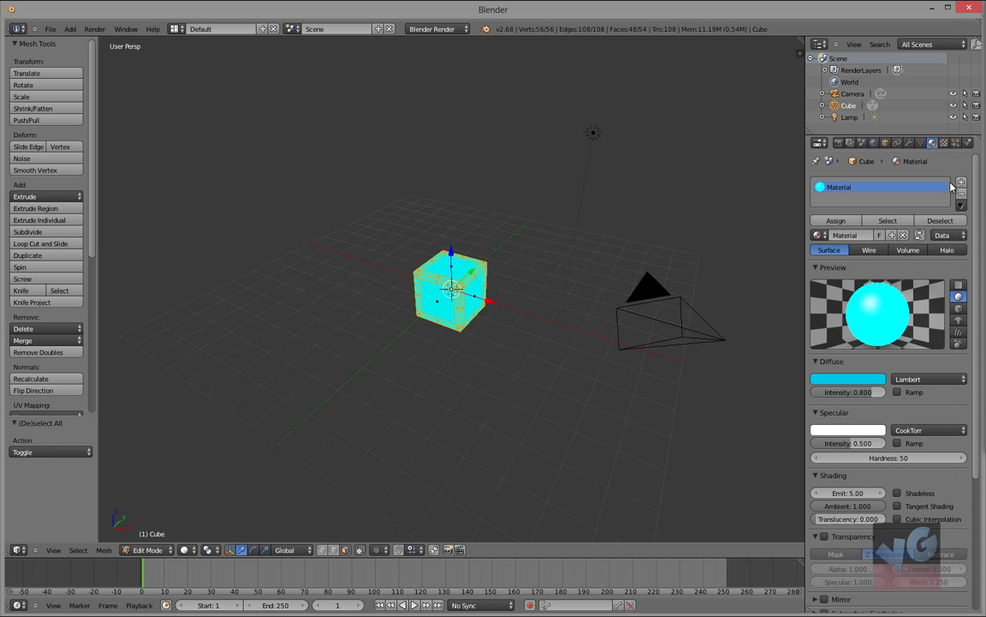
- Add a new material, Material.001, and give it a dark grey 1E1E1E diffuse colour
click(962, 182)
click(866, 235)
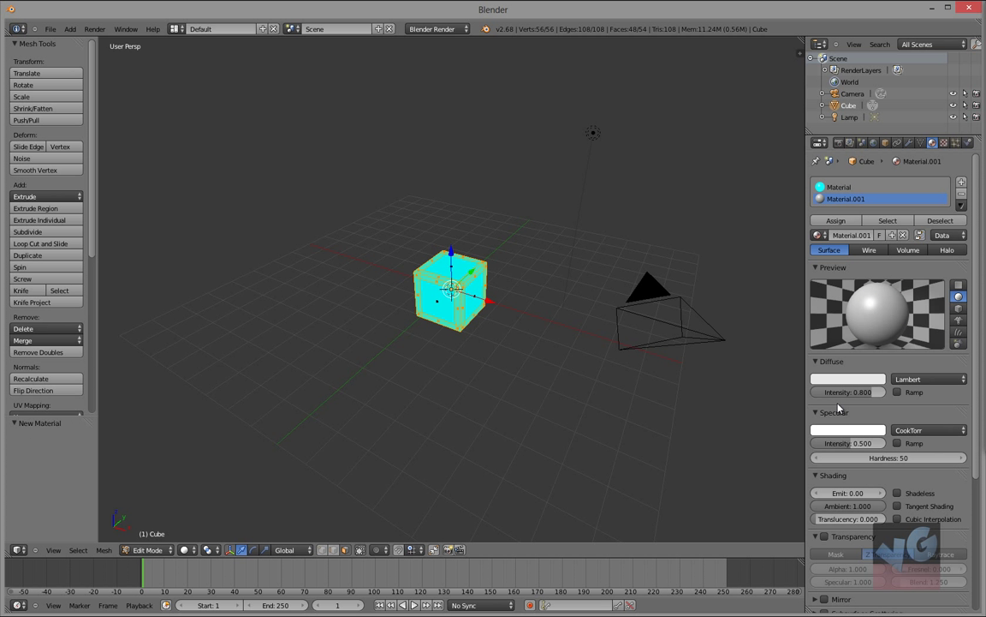
click(857, 381)
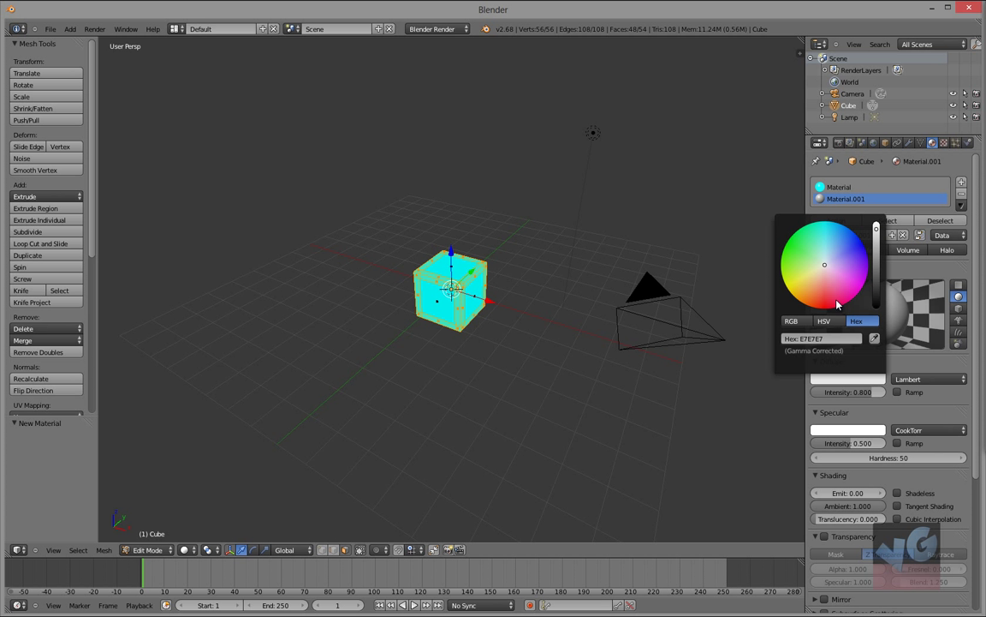
click(821, 338)
text(000000)
key(Return)
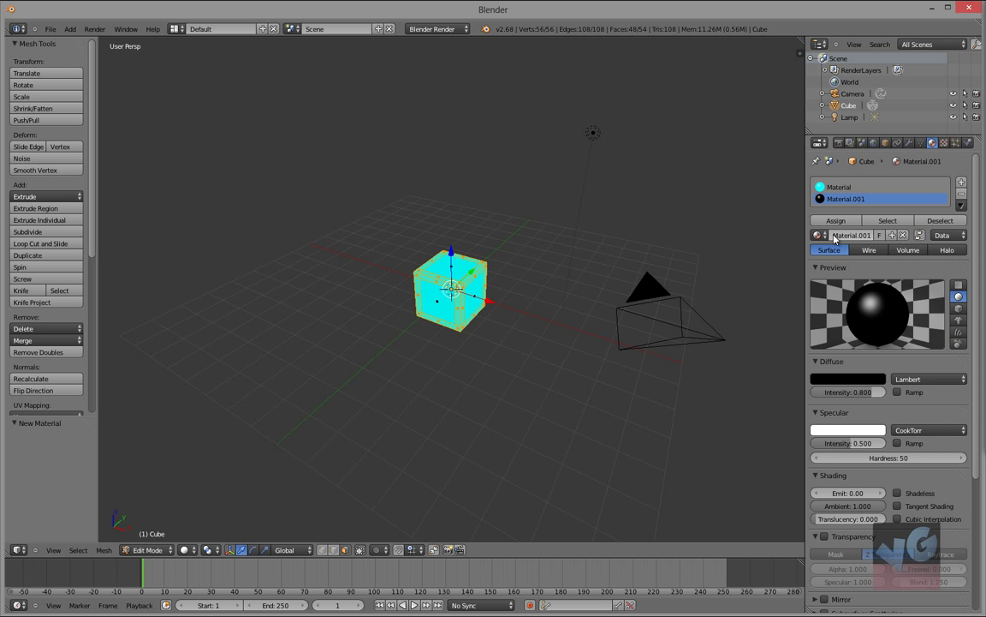
click(850, 381)
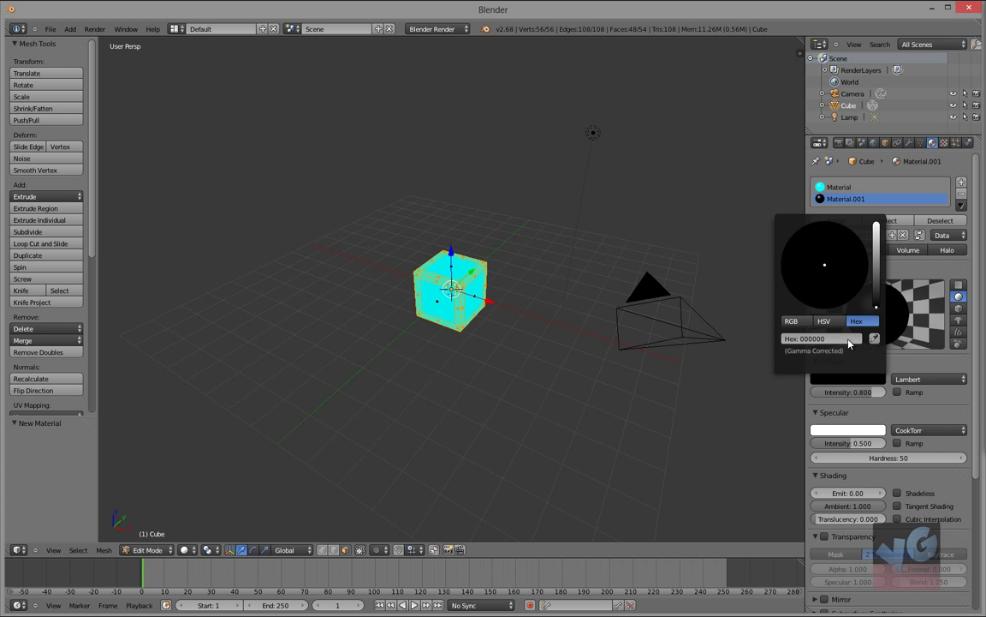
click(834, 338)
text(1e1e1e)
key(Return)
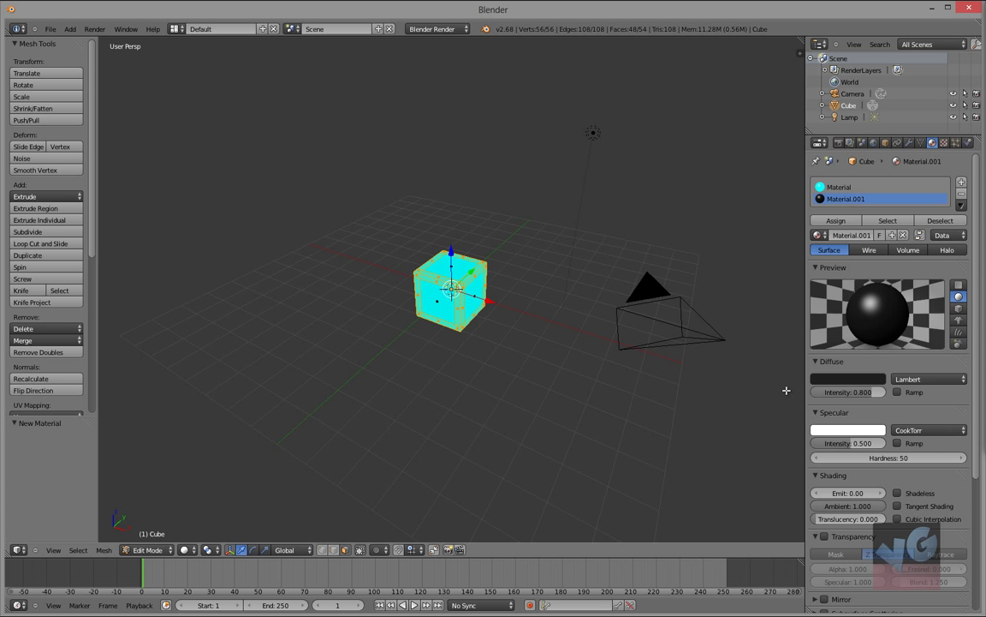
- Assign the dark Material.001 to the selected border faces
click(833, 222)
scroll(847, 411, down, 5)
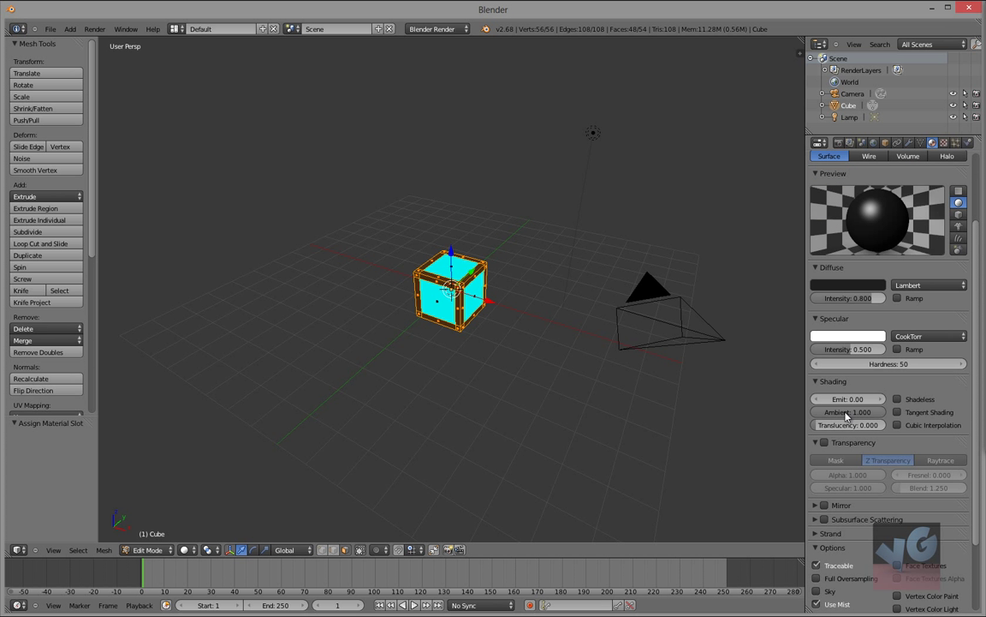
scroll(846, 415, down, 3)
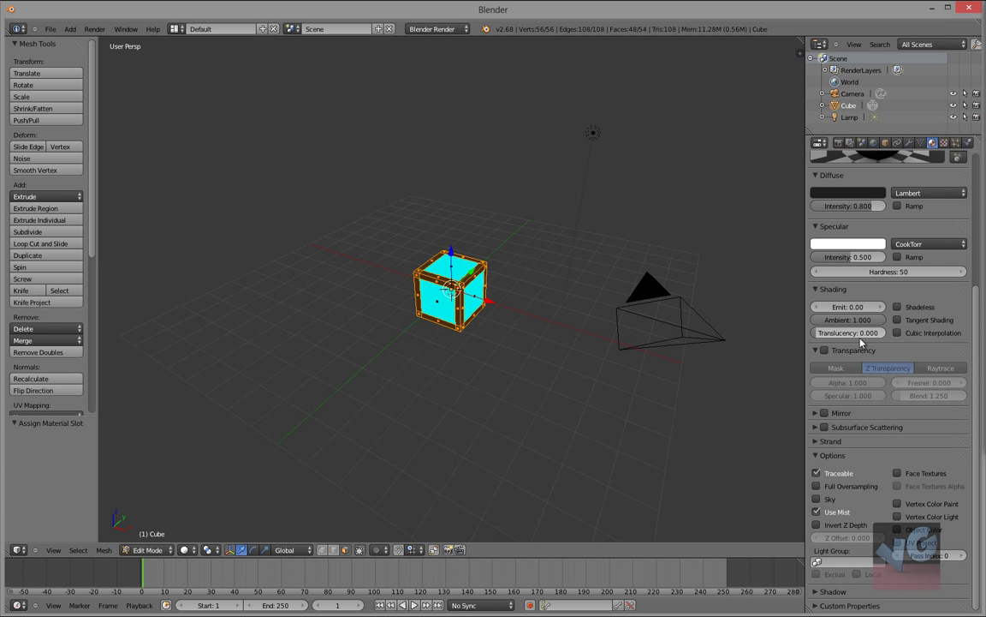
- Enable Mirror on Material.001 with a reflectivity of 0.2
click(816, 413)
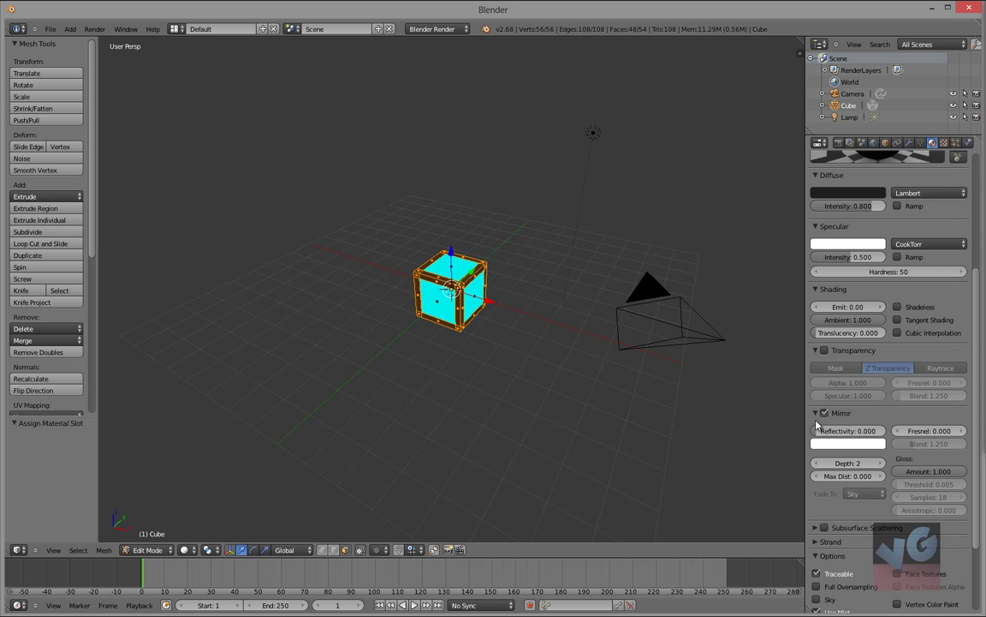
click(840, 433)
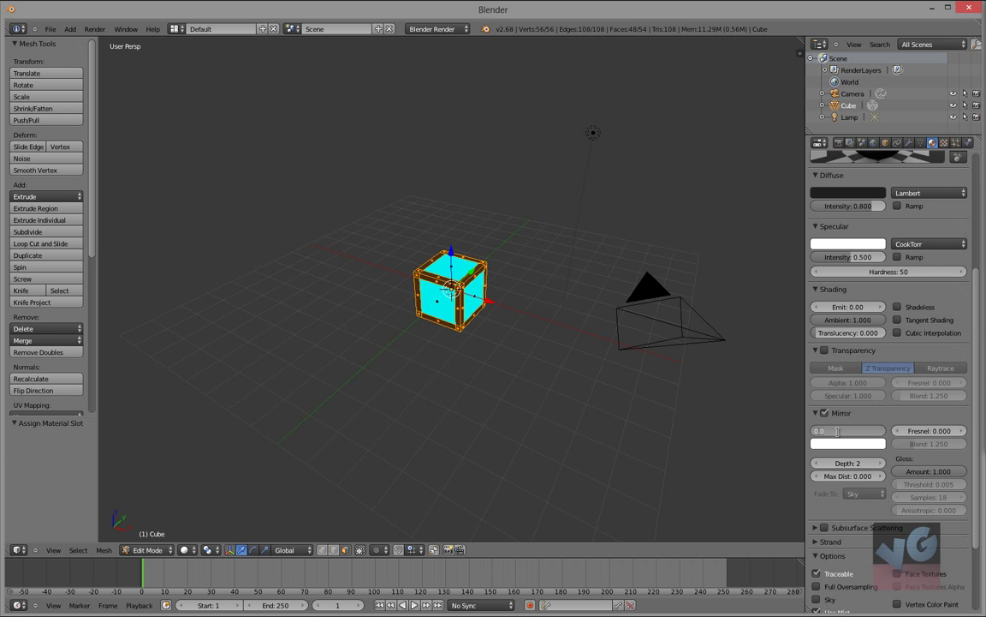
key(BackSpace)
text(2)
key(Return)
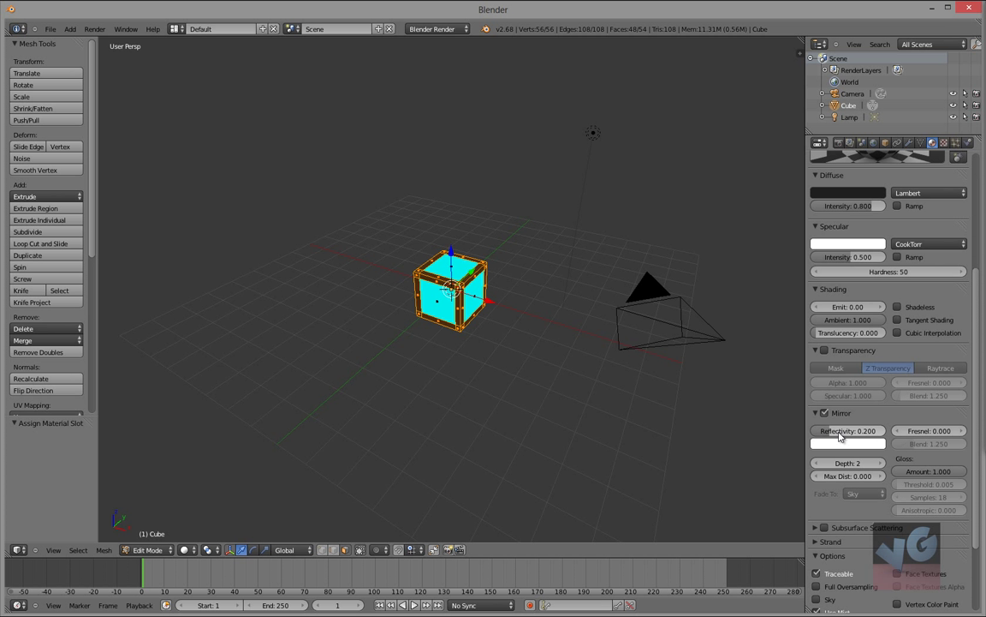
scroll(870, 354, up, 5)
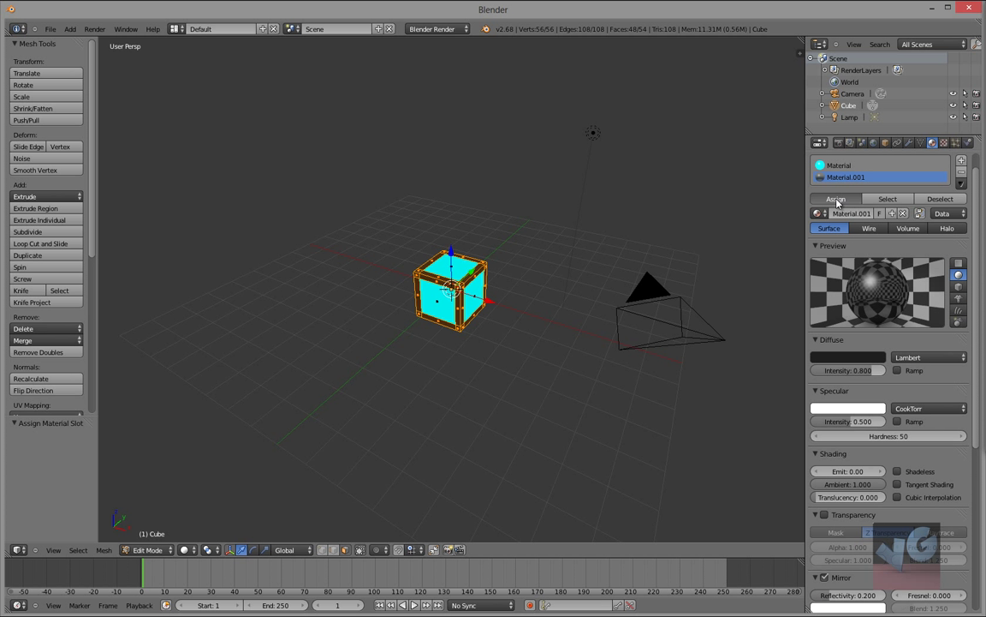
scroll(870, 369, down, 7)
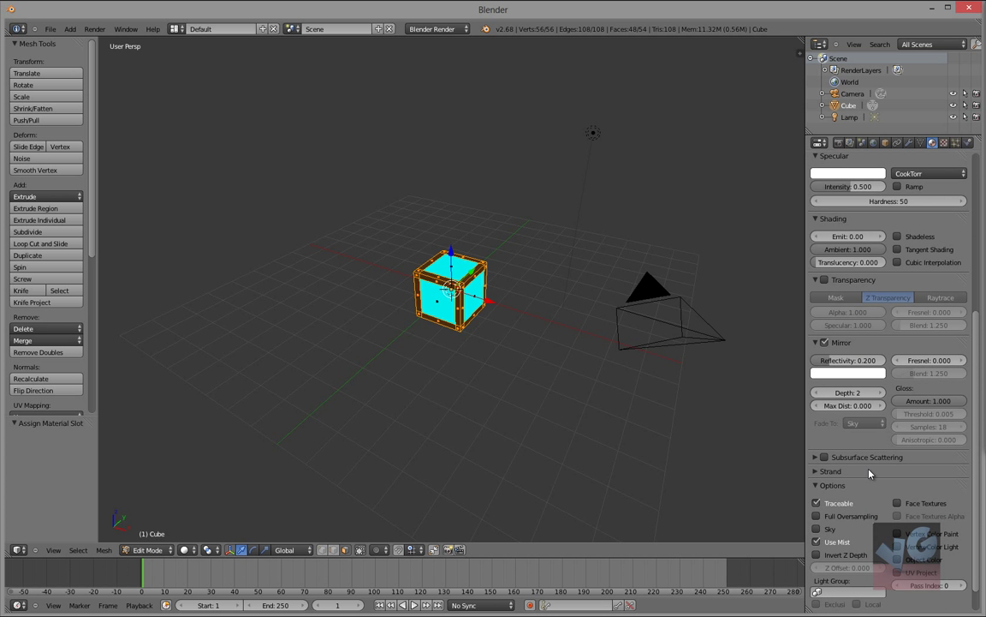
scroll(870, 472, down, 1)
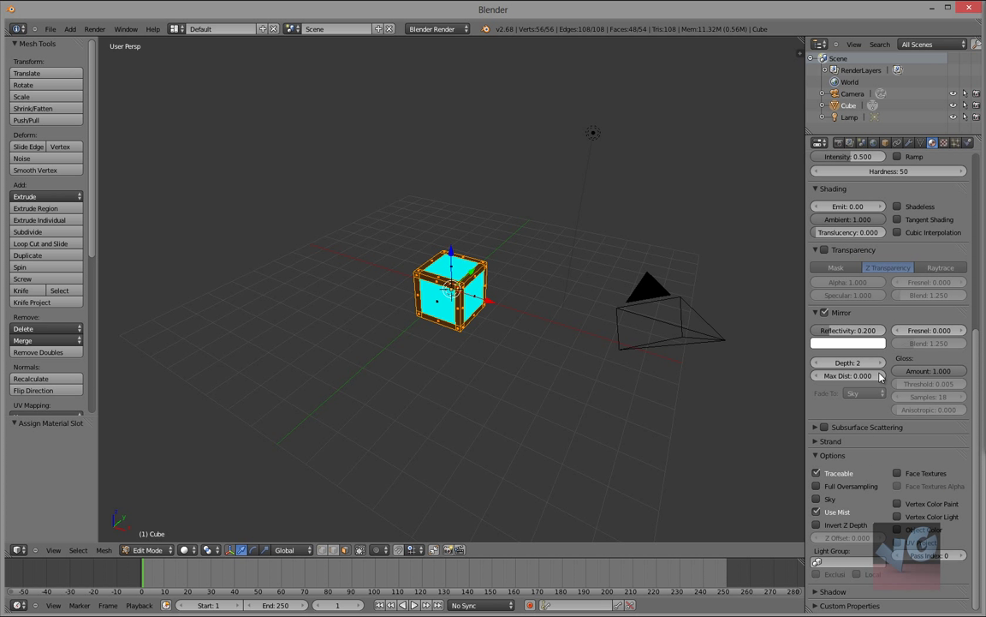
scroll(938, 387, up, 9)
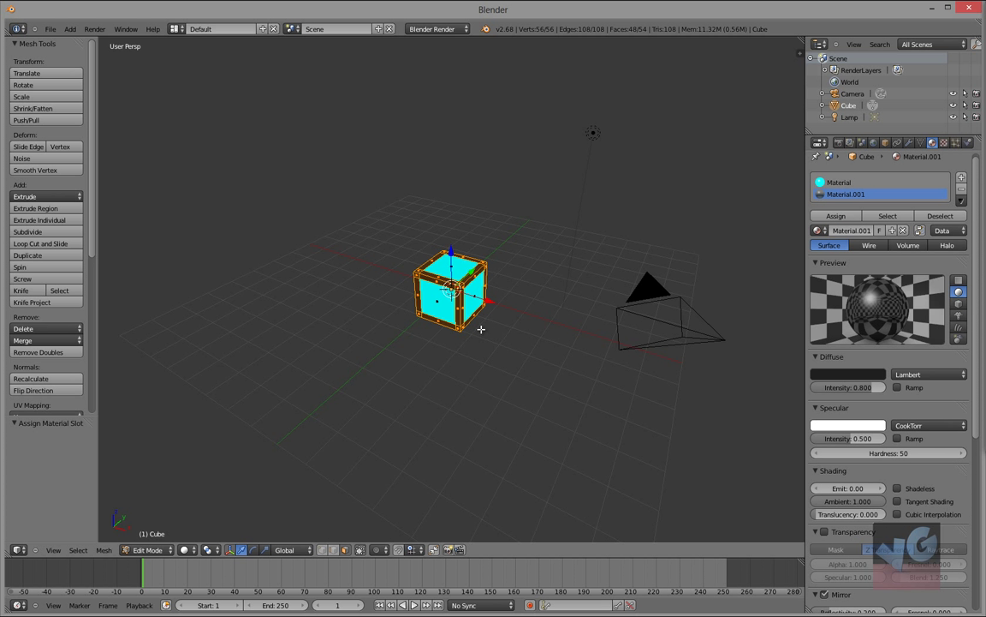
- In Object Mode, delete the lamp and run a quick F12 test render
key(Tab)
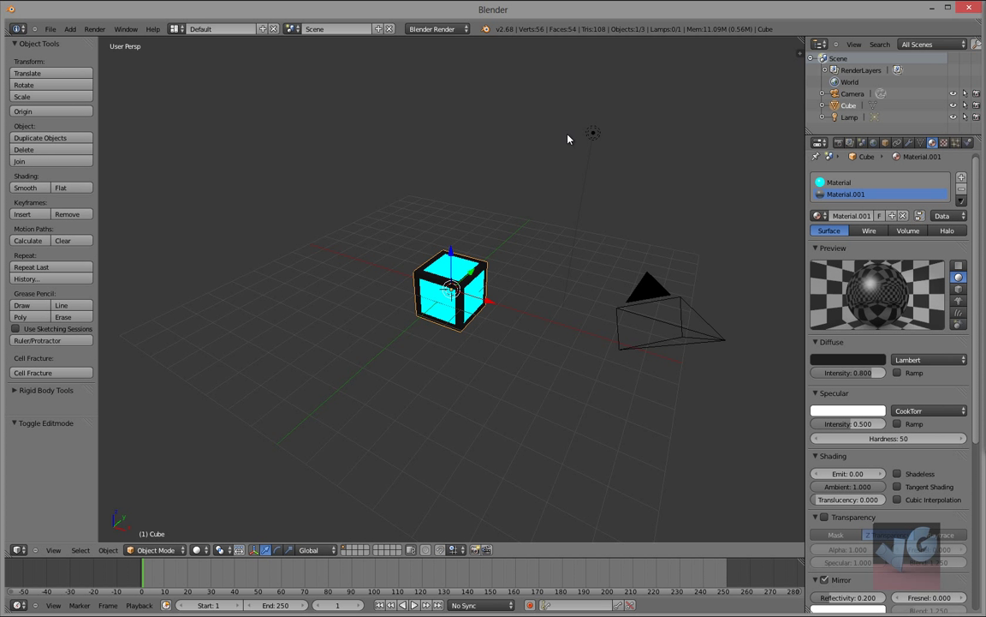
right_click(591, 135)
key(x)
click(592, 149)
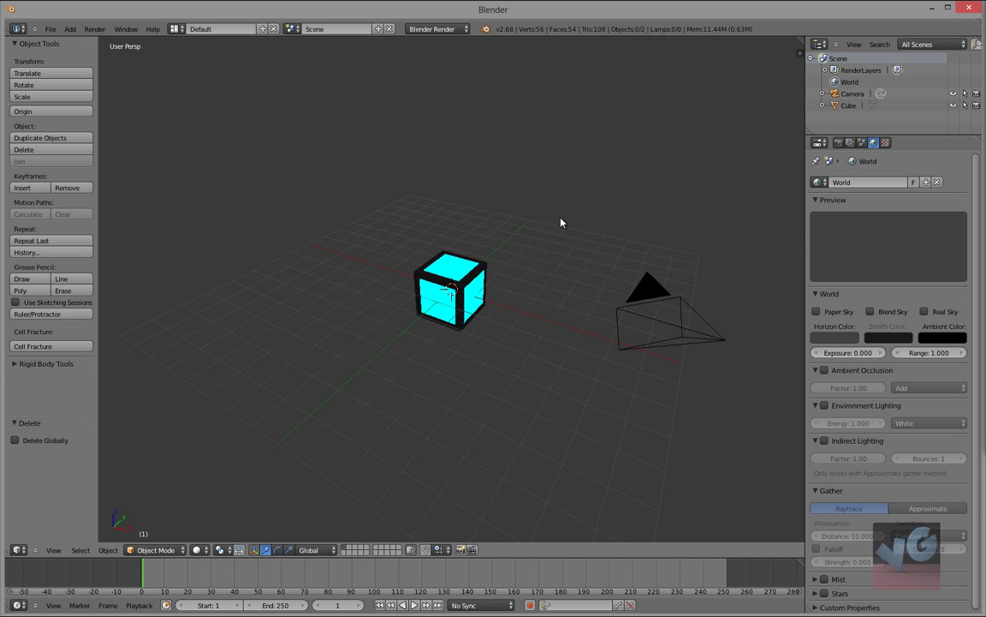
key(F12)
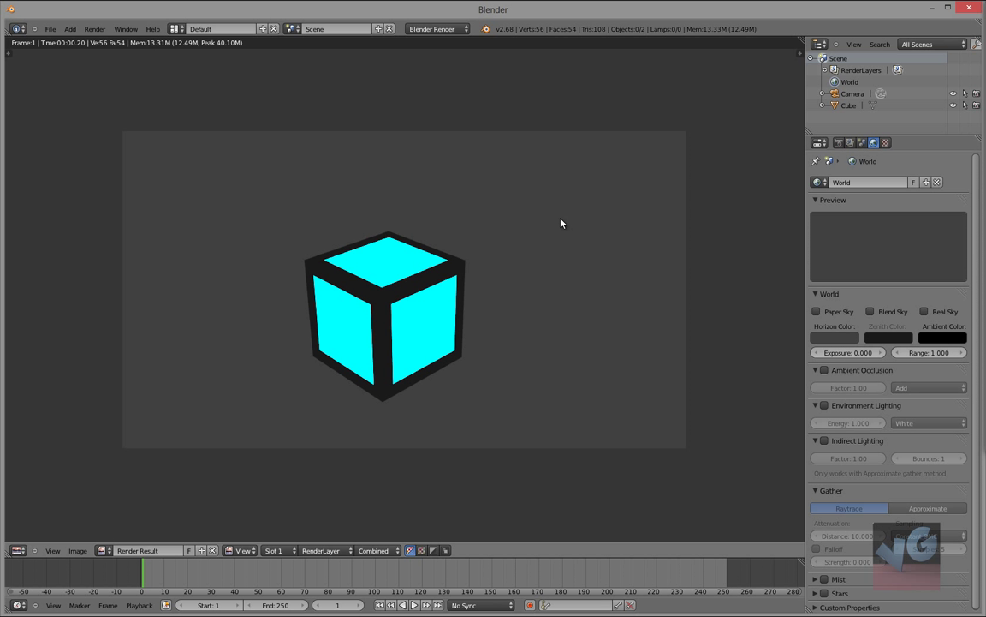
key(Escape)
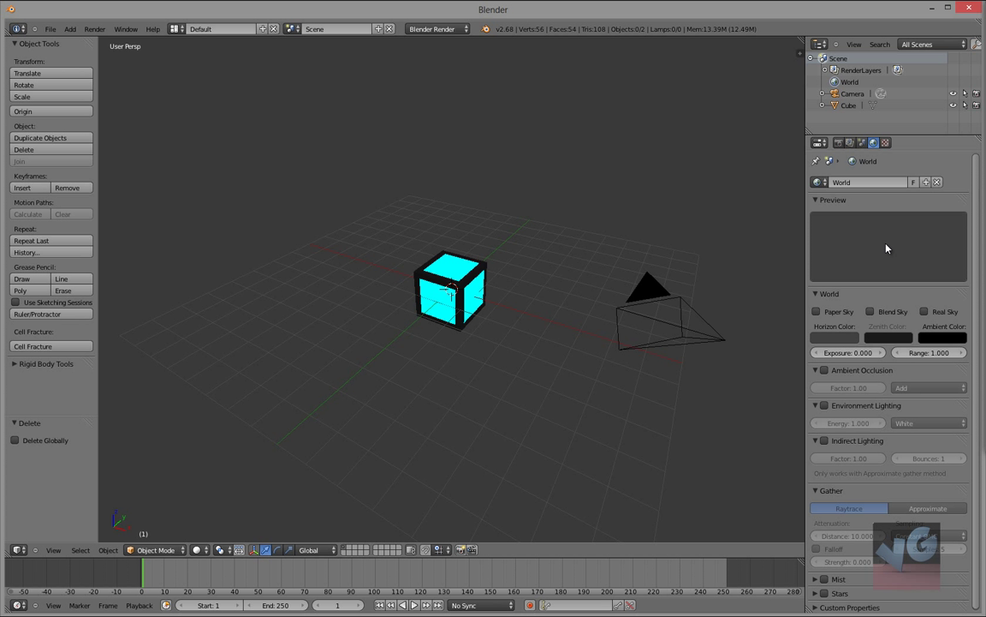
- In Edit Mode, select the cube's six central cyan faces
click(838, 142)
right_click(447, 299)
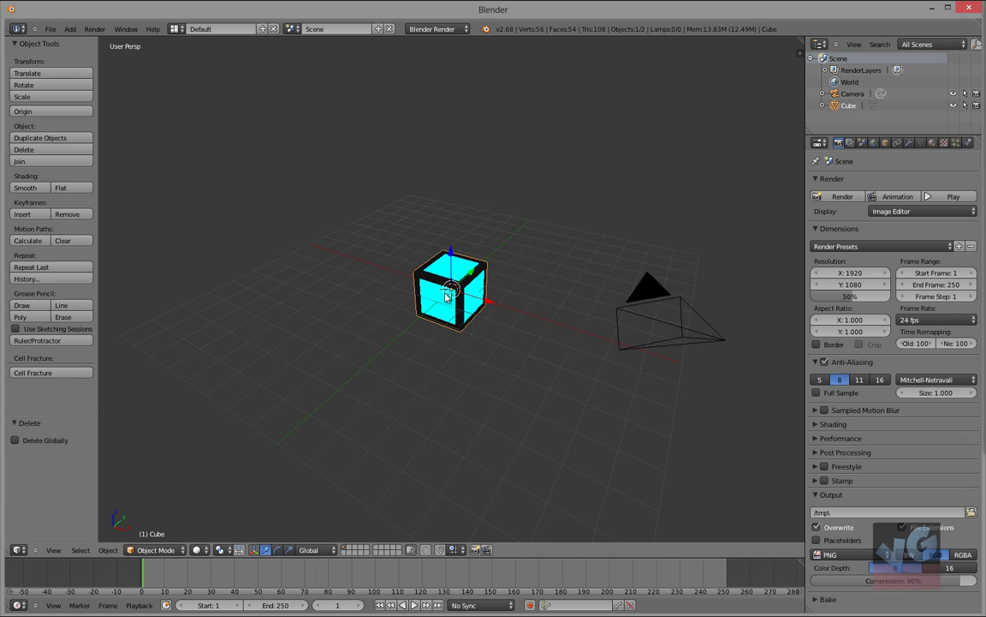
key(Tab)
scroll(442, 304, up, 7)
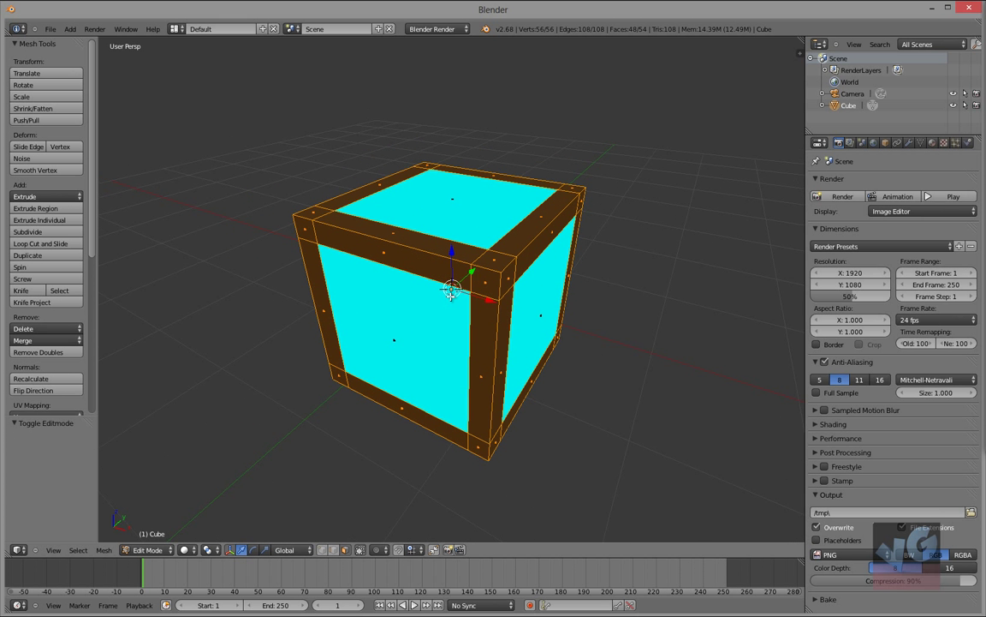
key(a)
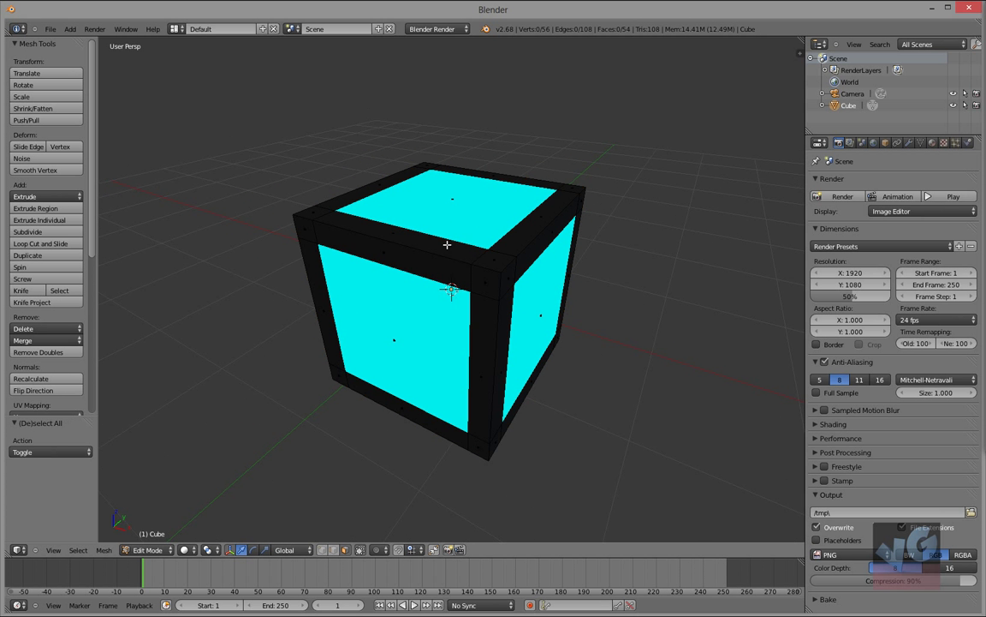
right_click(407, 210)
shift+right_click(387, 329)
shift+right_click(537, 316)
middle_drag(538, 317, 463, 292)
shift+right_click(559, 270)
middle_drag(558, 269, 474, 302)
shift+right_click(495, 301)
shift+right_click(469, 327)
middle_drag(571, 333, 393, 437)
scroll(398, 402, down, 8)
mouse_move(404, 366)
middle_down()
mouse_move(352, 326)
mouse_move(405, 374)
mouse_move(452, 355)
mouse_move(411, 377)
middle_up()
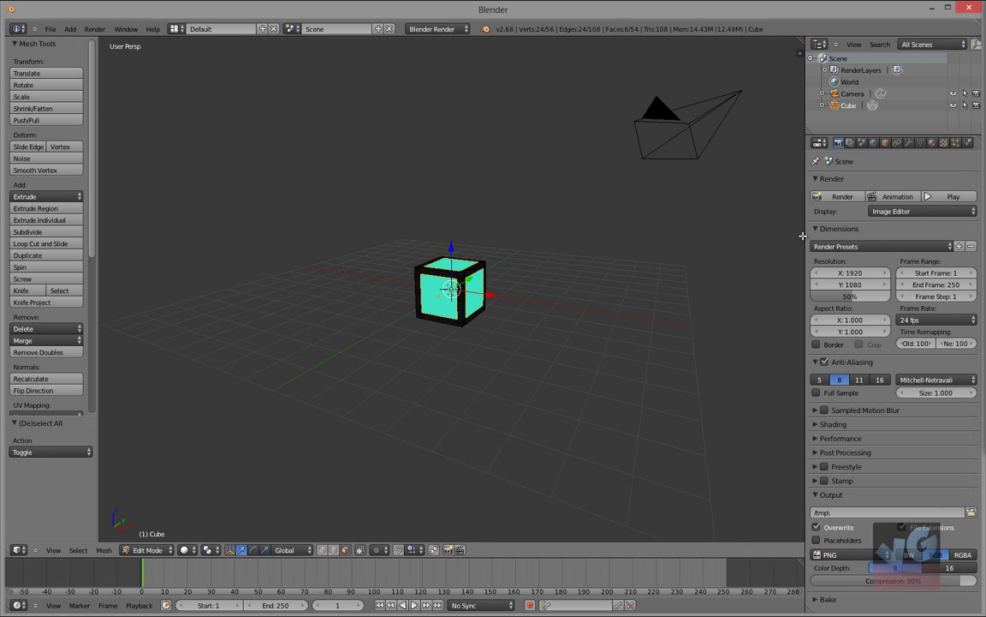
- Shift the face material's diffuse colour toward red and preview it in a render
click(932, 143)
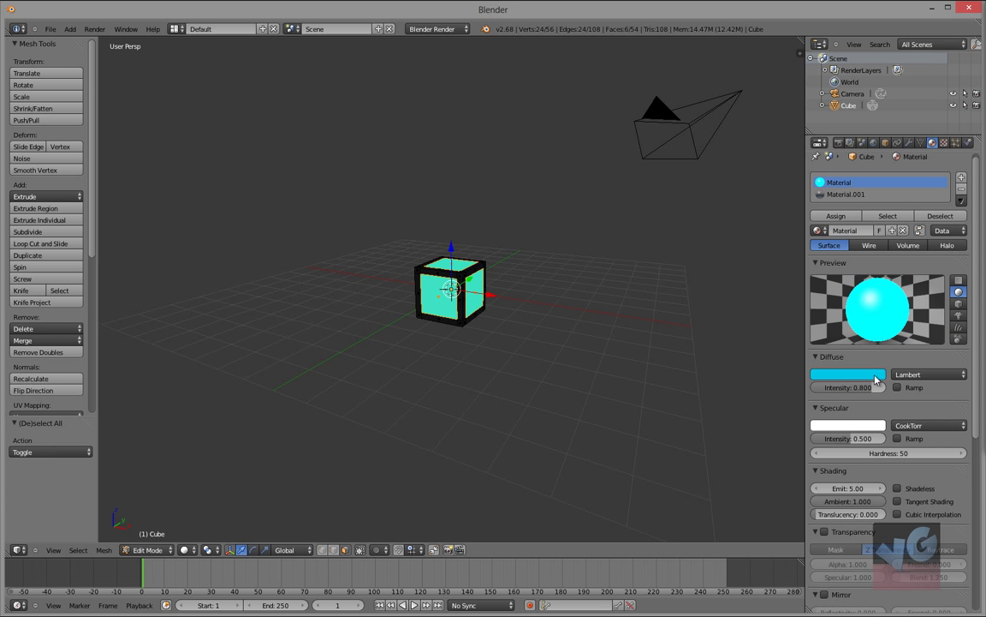
click(873, 375)
drag(836, 221, 825, 321)
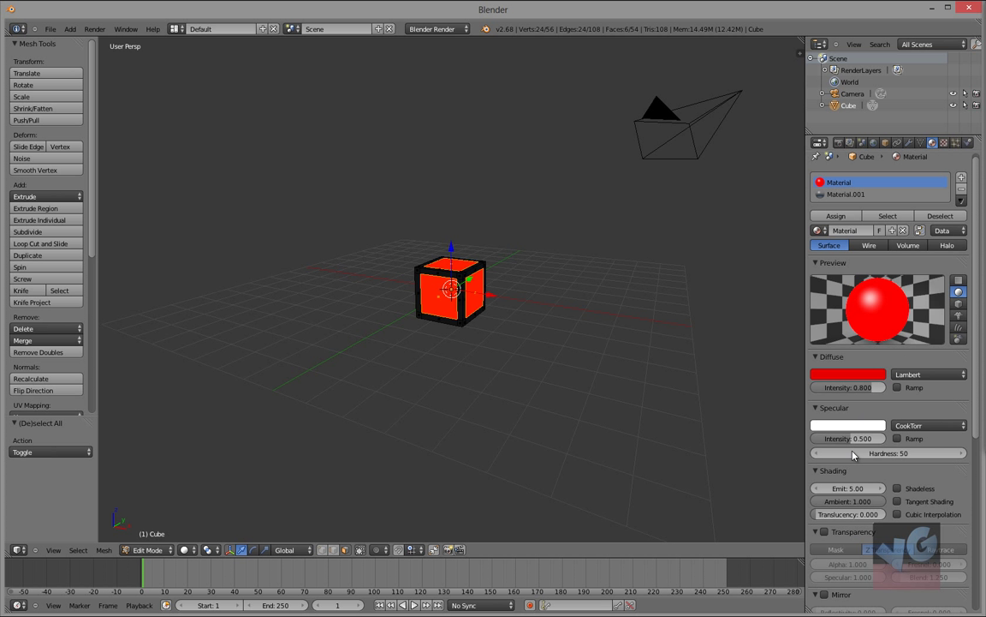
scroll(863, 452, down, 5)
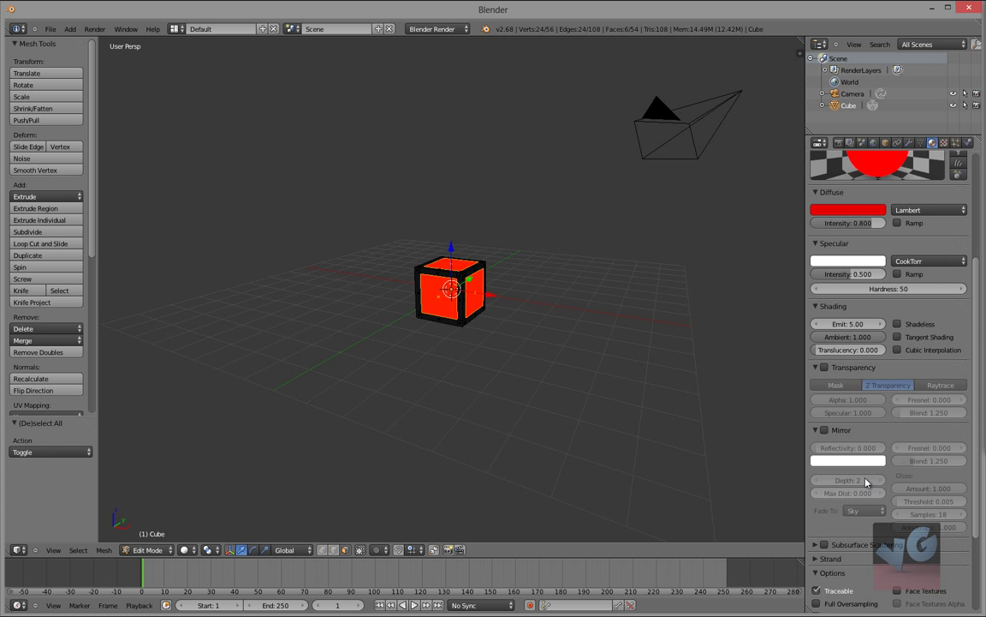
scroll(890, 443, up, 2)
scroll(893, 444, up, 3)
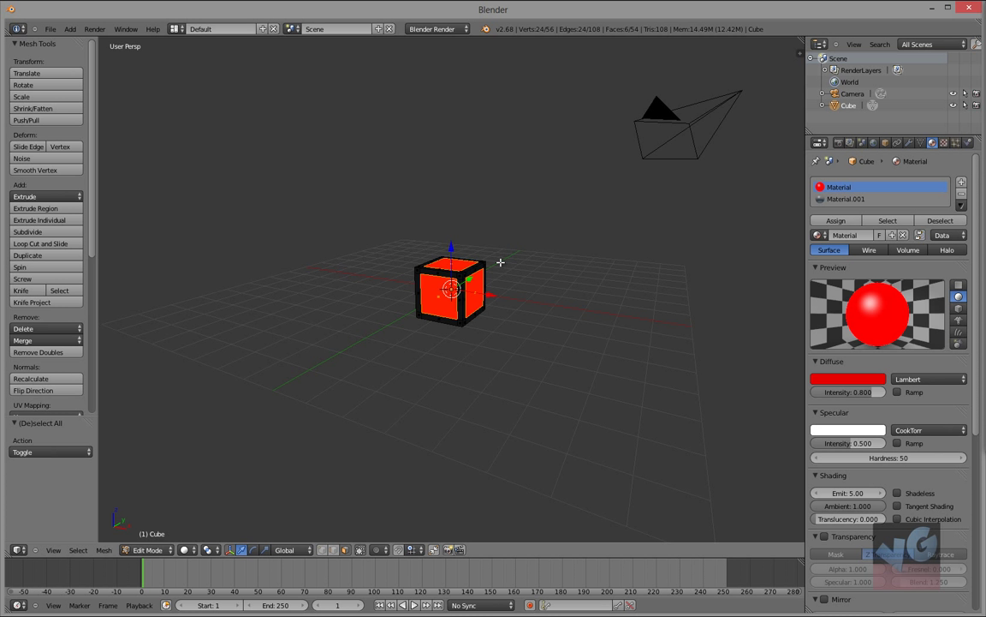
key(F12)
key(Escape)
- Change the face colour to a lime yellow-green and render the green cube
click(866, 381)
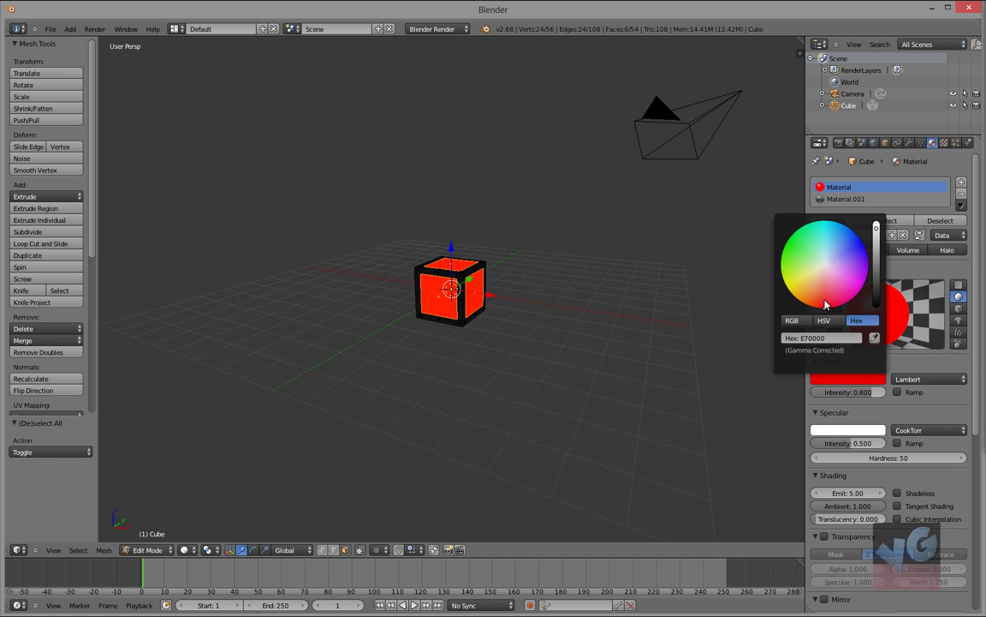
mouse_move(824, 310)
mouse_down()
mouse_move(760, 271)
mouse_move(740, 236)
mouse_move(746, 200)
mouse_move(695, 234)
mouse_move(814, 359)
mouse_move(914, 395)
mouse_move(880, 329)
mouse_move(900, 351)
mouse_move(925, 334)
mouse_move(948, 223)
mouse_move(835, 154)
mouse_move(908, 377)
mouse_move(669, 343)
mouse_move(623, 265)
mouse_move(623, 194)
mouse_move(617, 326)
mouse_move(809, 474)
mouse_move(882, 282)
mouse_move(877, 239)
mouse_move(891, 251)
mouse_move(890, 276)
mouse_move(882, 267)
mouse_move(894, 217)
mouse_move(901, 231)
mouse_move(890, 169)
mouse_move(802, 150)
mouse_move(808, 109)
mouse_up()
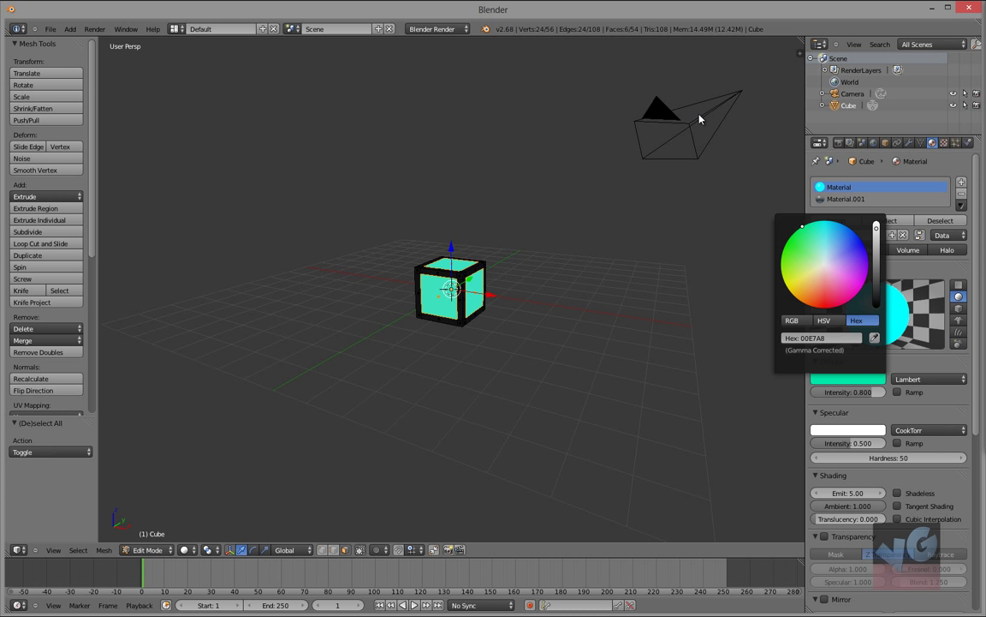
mouse_move(700, 119)
mouse_down()
mouse_move(586, 146)
mouse_move(640, 183)
mouse_up()
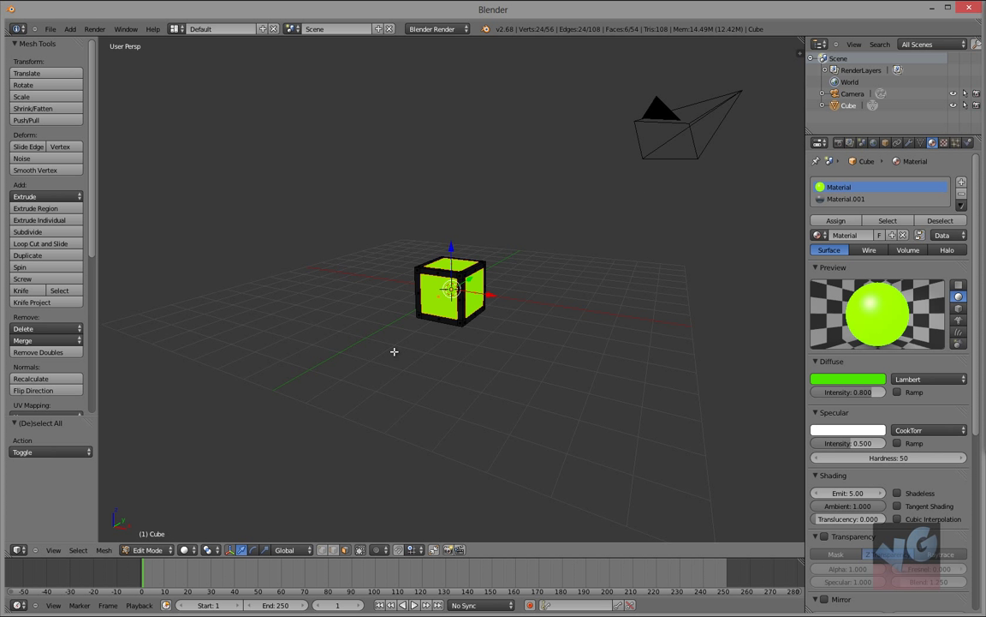
key(F12)
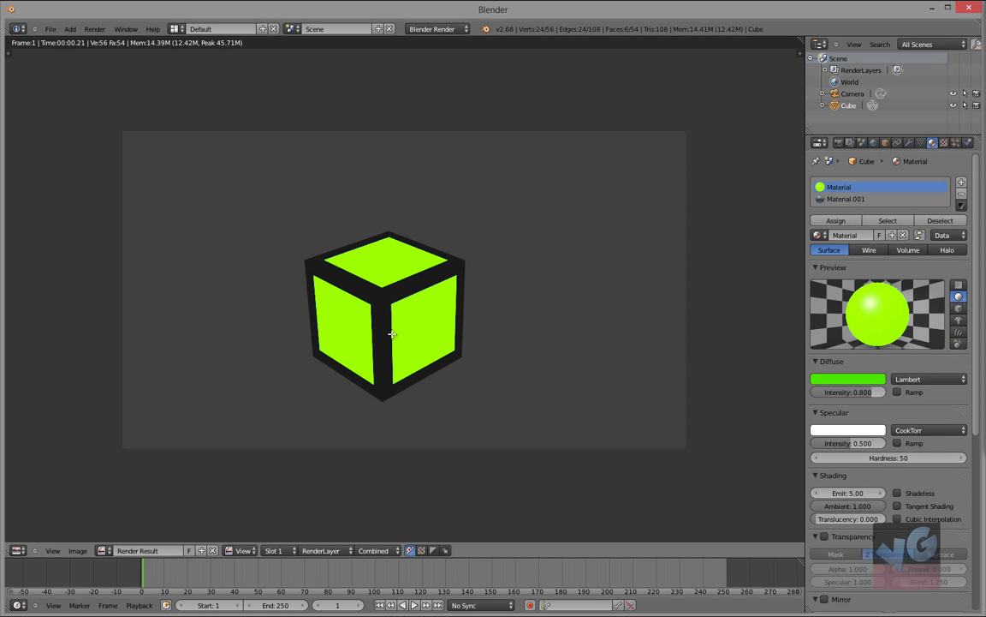
key(Escape)
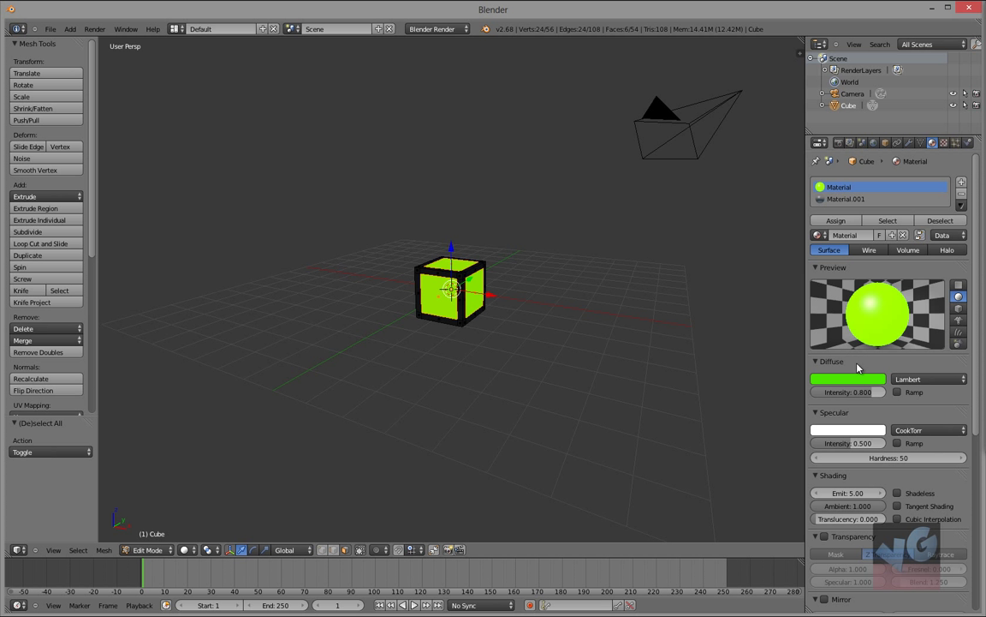
- Set the World horizon colour to hex 1E1E1E
click(873, 142)
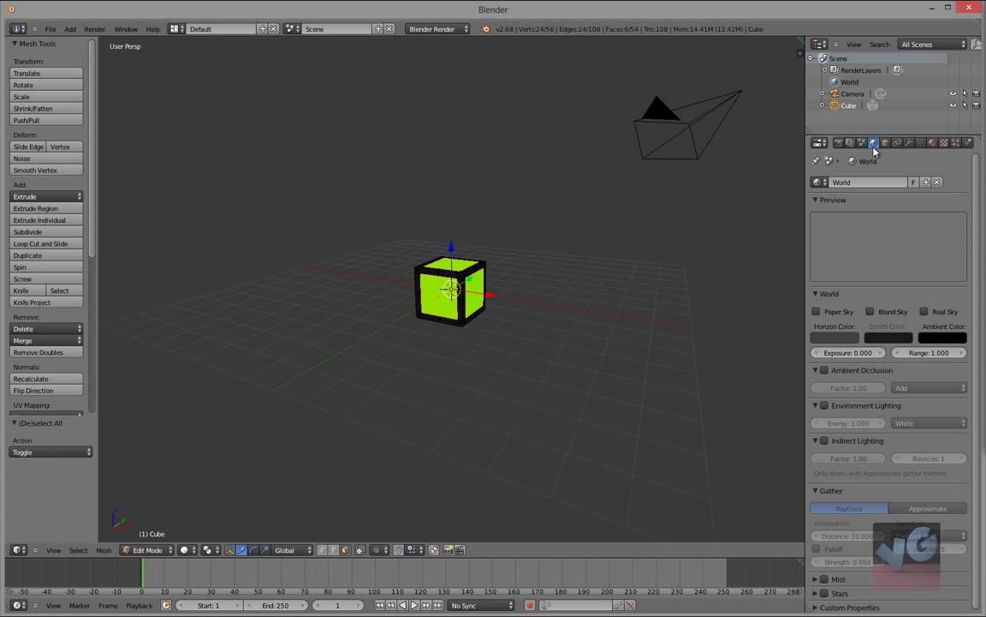
click(844, 339)
click(856, 296)
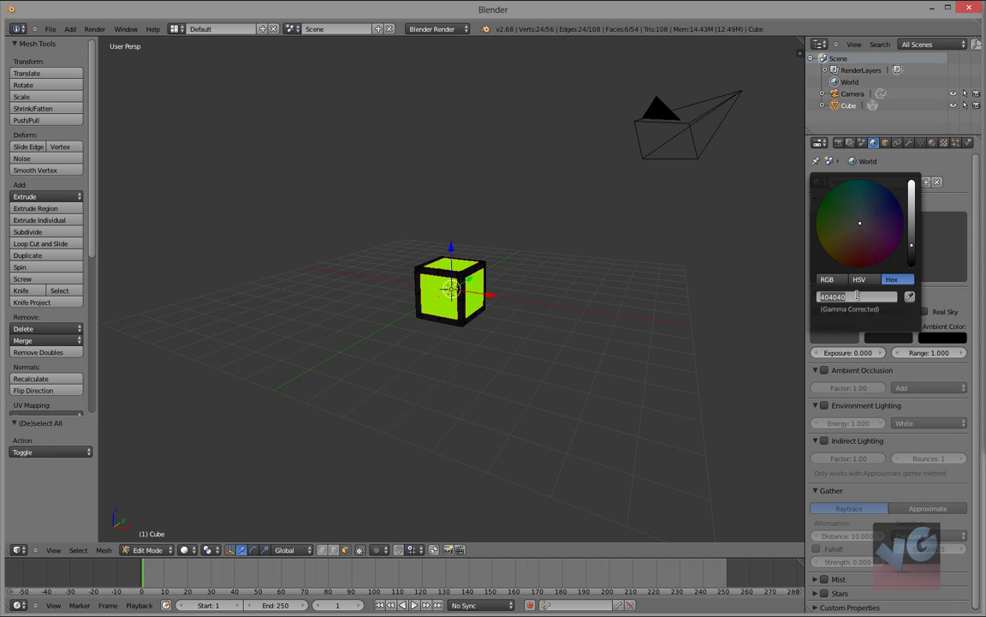
text(1E1E1E)
key(Return)
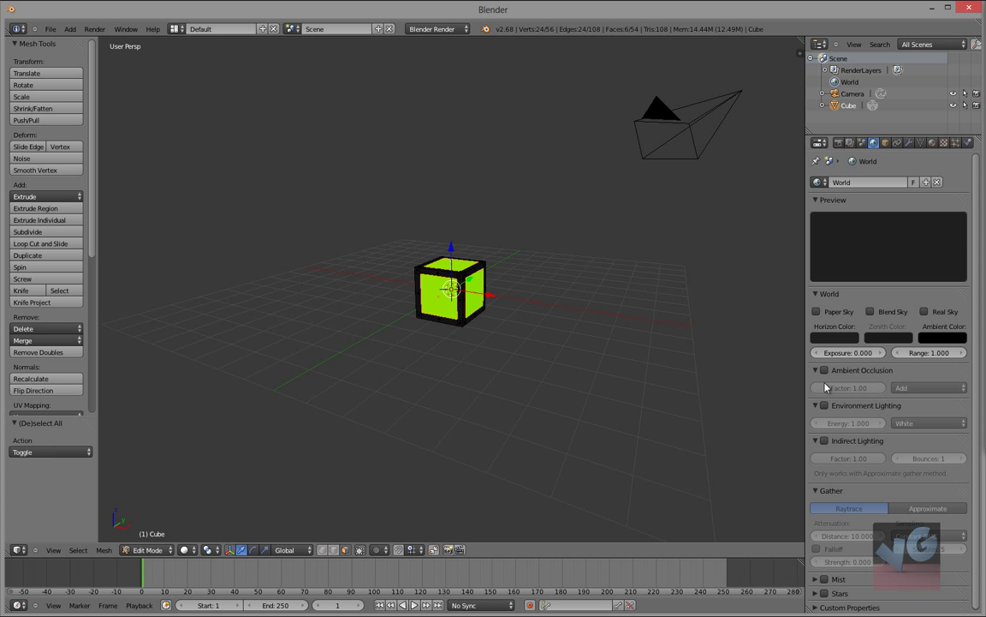
- Enable Indirect Lighting with Approximate gathering and return the cube to Object Mode
click(825, 441)
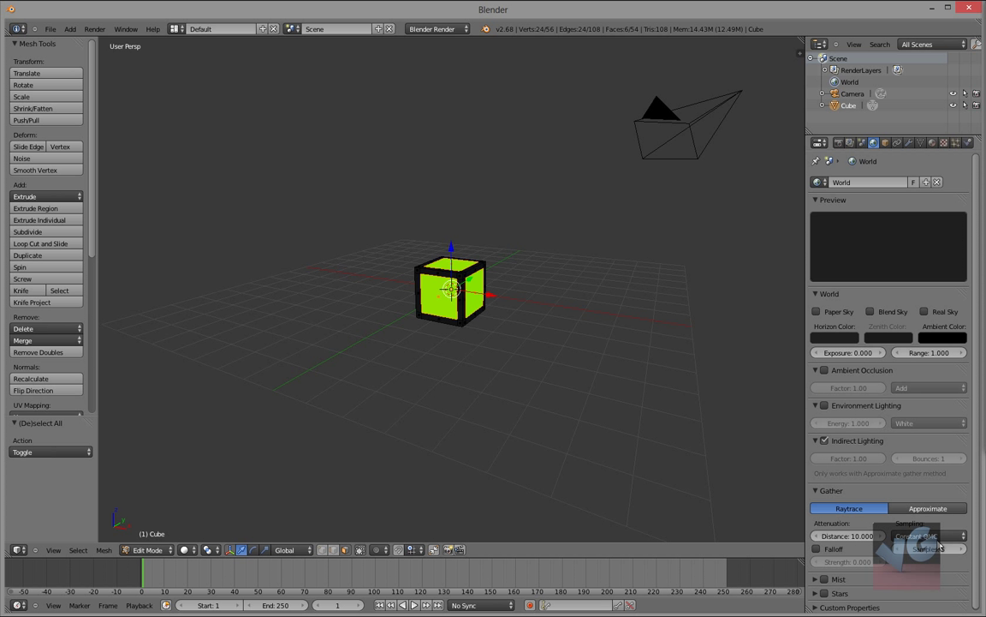
click(893, 508)
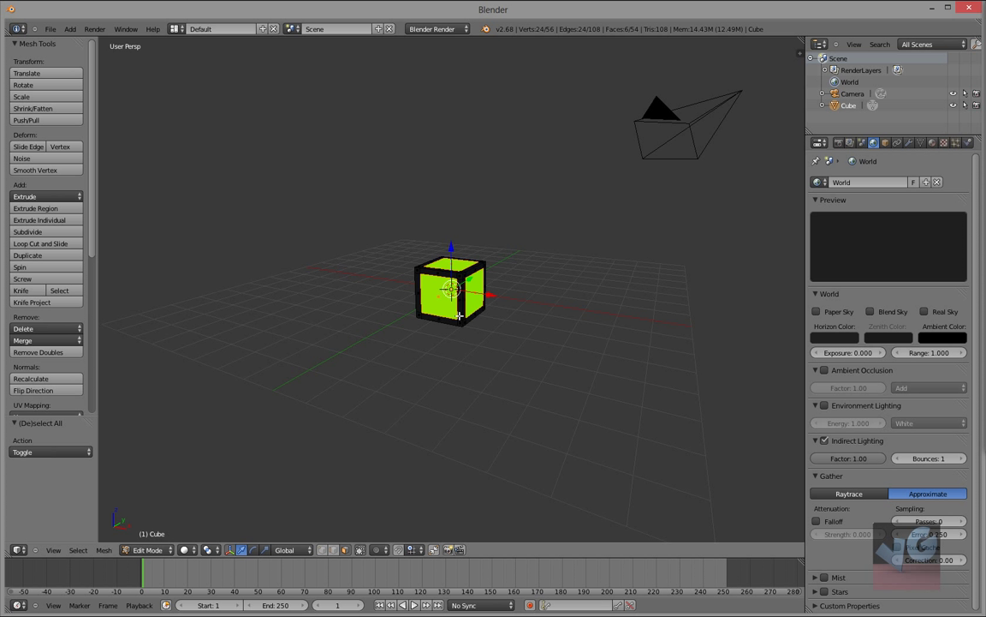
key(Tab)
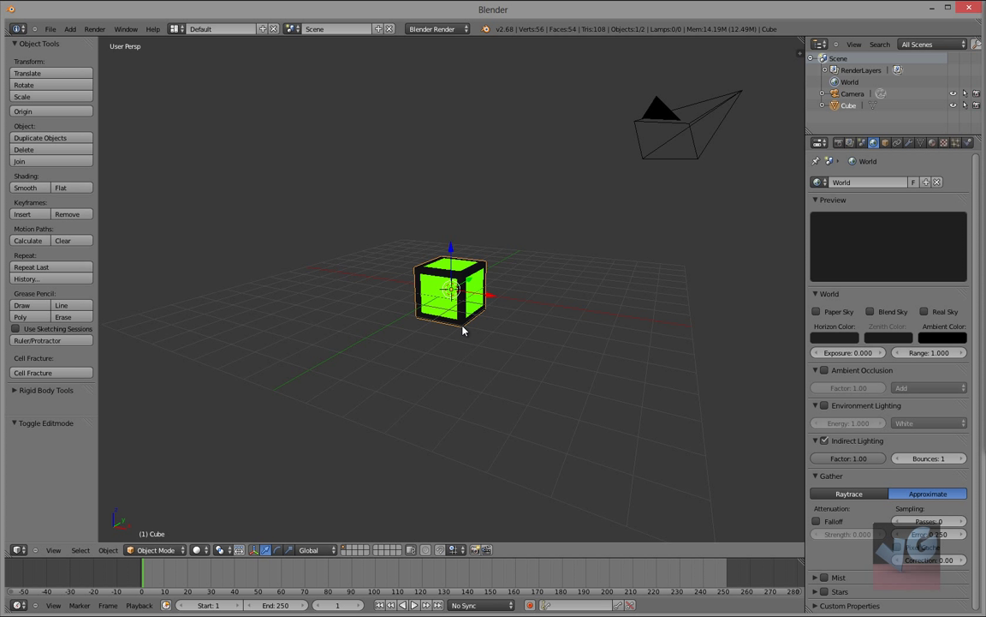
- In front orthographic view, raise the cube slightly along Z
key(KP_1)
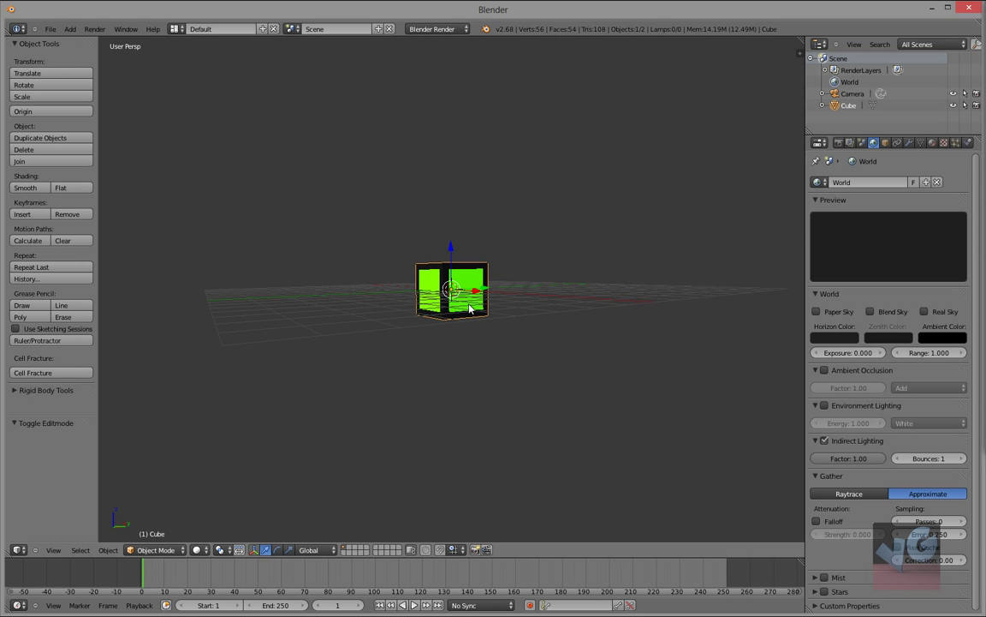
key(KP_5)
scroll(484, 292, up, 8)
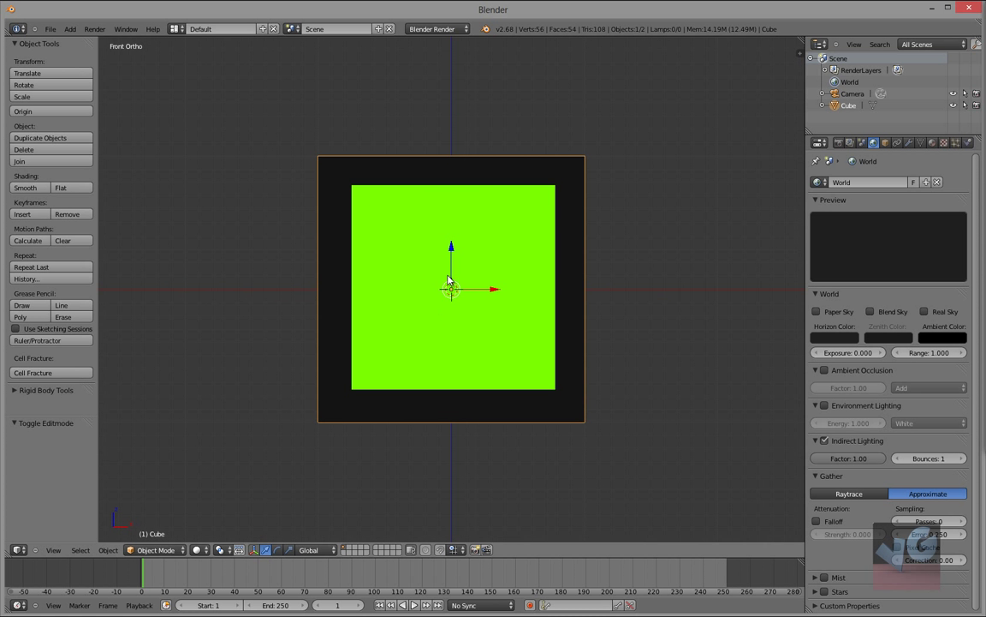
drag(452, 248, 462, 115)
- Add a mesh plane beneath the cube and scale it by 30
key(shift+a)
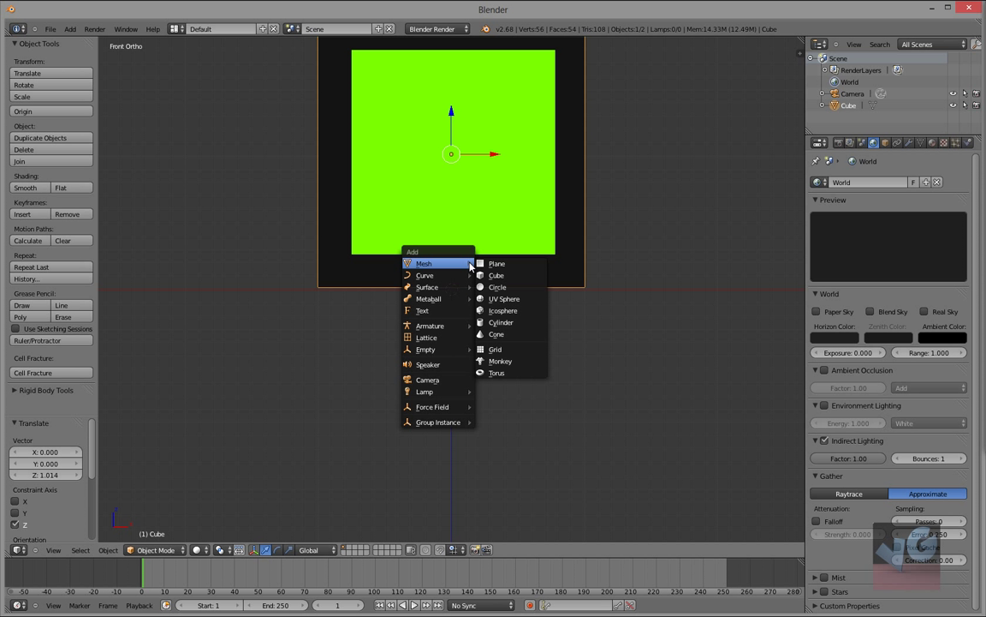
click(483, 267)
key(s)
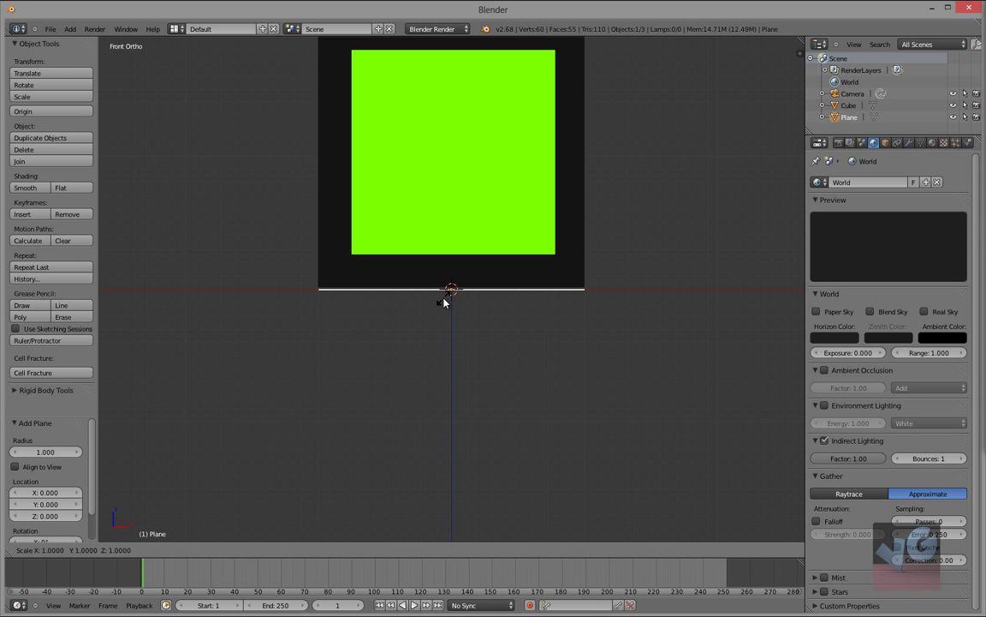
text(30)
key(Return)
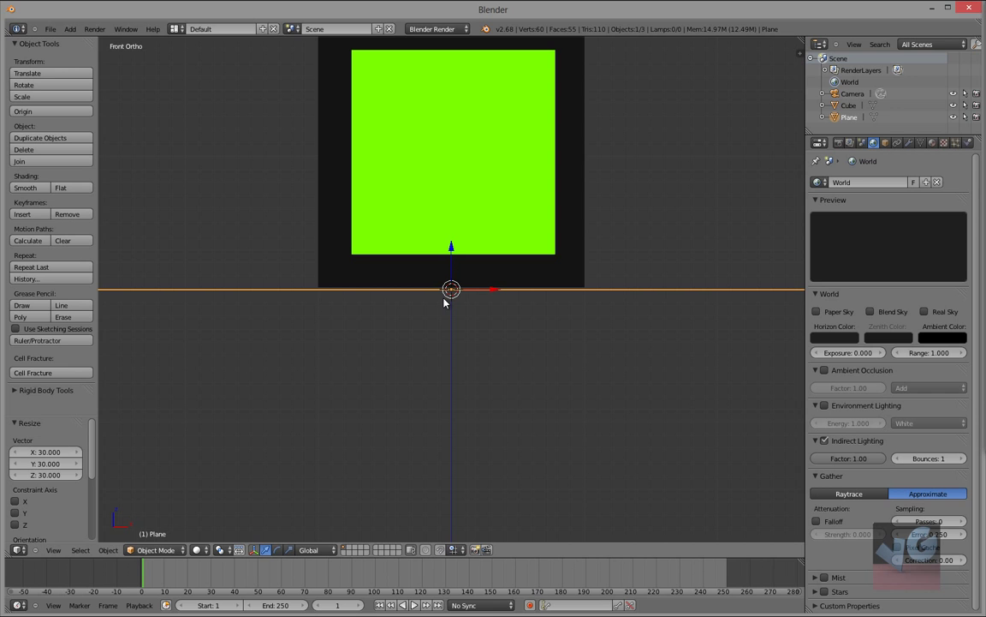
scroll(447, 302, down, 12)
mouse_move(451, 304)
middle_down()
mouse_move(484, 295)
mouse_move(449, 336)
mouse_move(383, 332)
mouse_move(409, 346)
mouse_move(451, 291)
middle_up()
scroll(449, 334, up, 8)
scroll(450, 291, up, 2)
scroll(450, 287, down, 1)
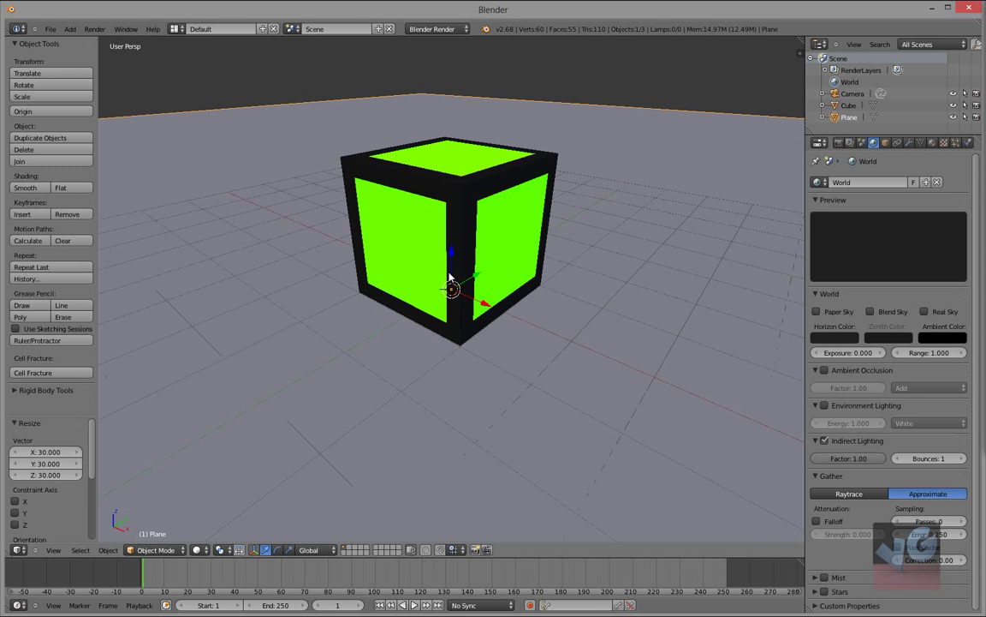
- Rotate the cube about Y and X so it balances on a corner
right_click(449, 291)
scroll(452, 304, down, 4)
scroll(453, 322, up, 3)
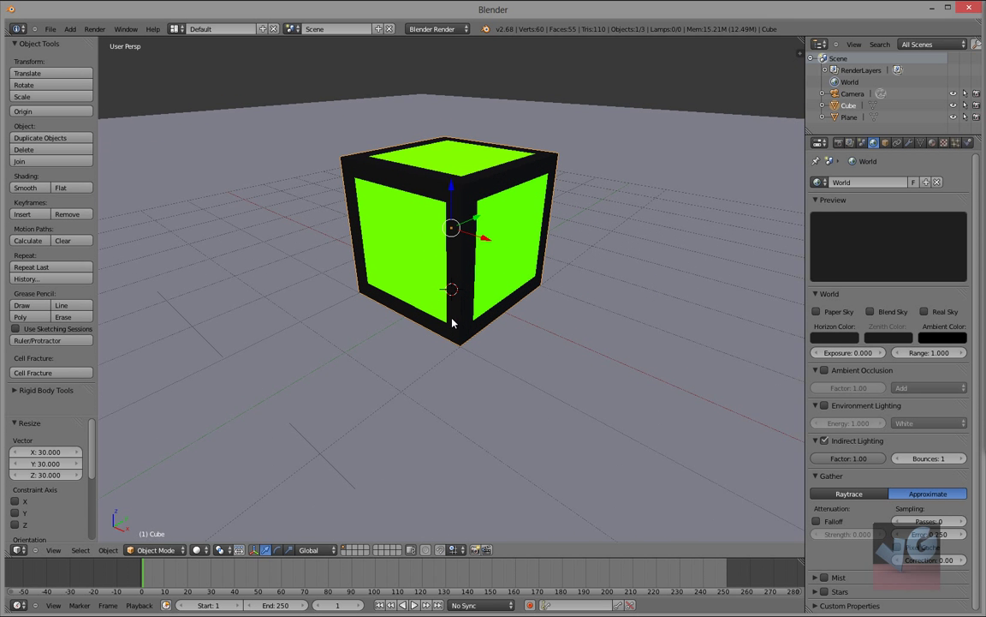
click(277, 549)
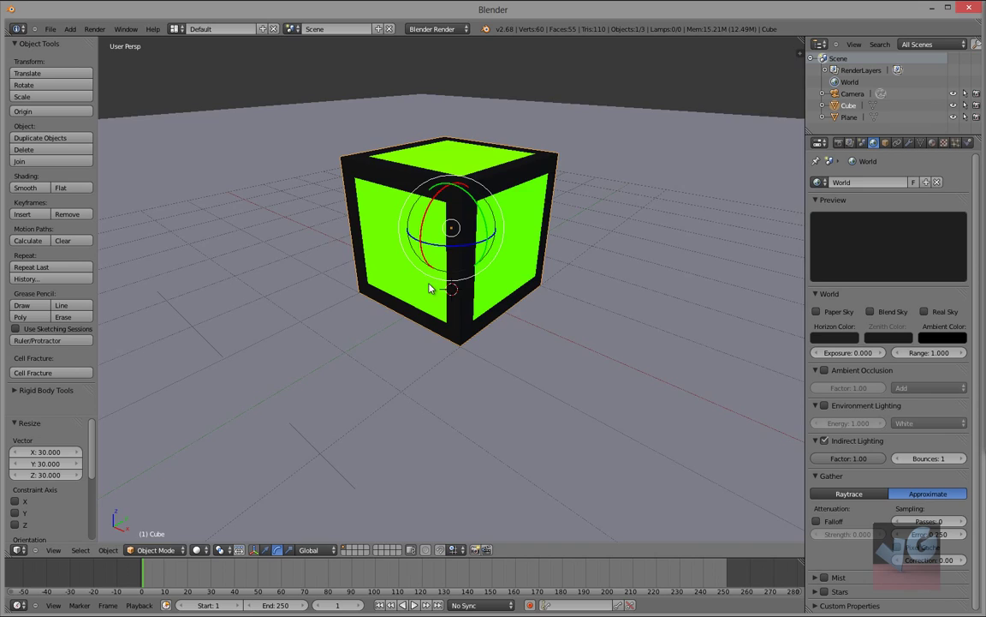
middle_drag(387, 257, 473, 211)
drag(472, 200, 445, 196)
middle_drag(446, 196, 422, 216)
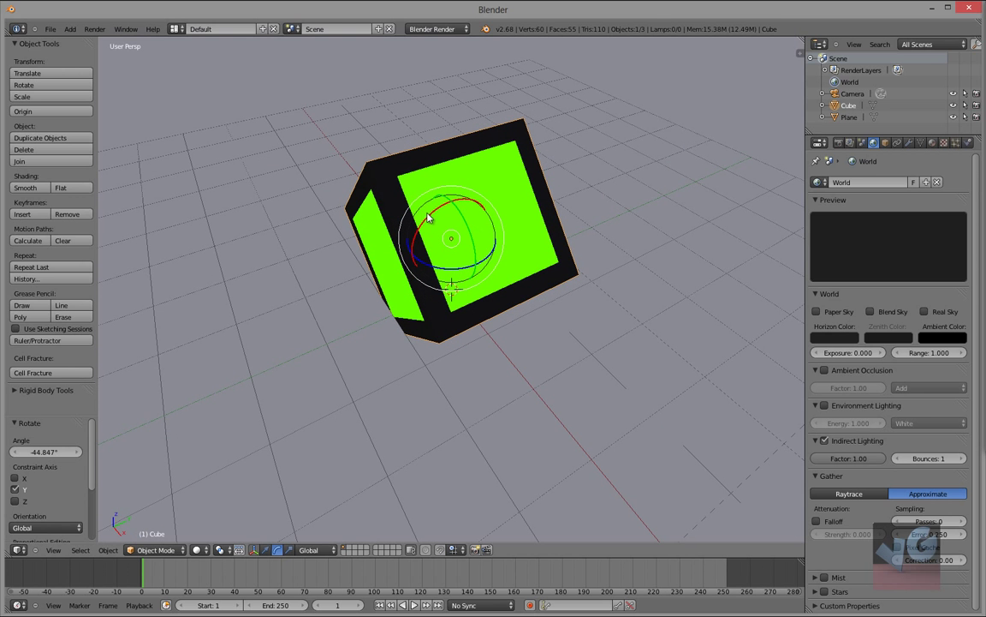
drag(428, 218, 452, 216)
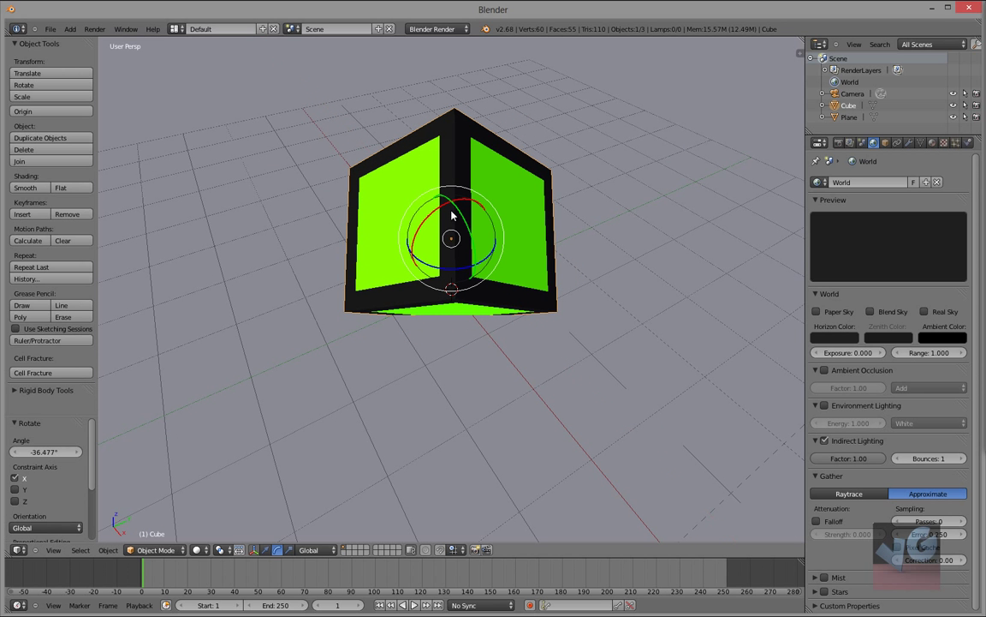
- Move the tilted cube along Z to float 0.133 units above the plane
click(267, 548)
drag(452, 211, 451, 120)
scroll(454, 171, down, 6)
scroll(466, 221, up, 1)
middle_drag(467, 221, 469, 209)
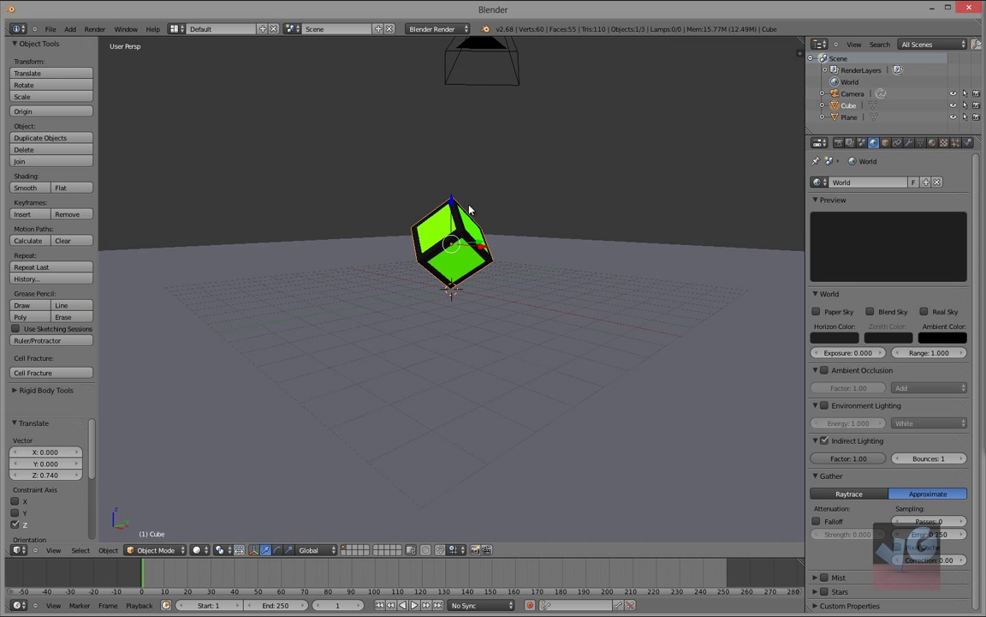
drag(453, 204, 451, 220)
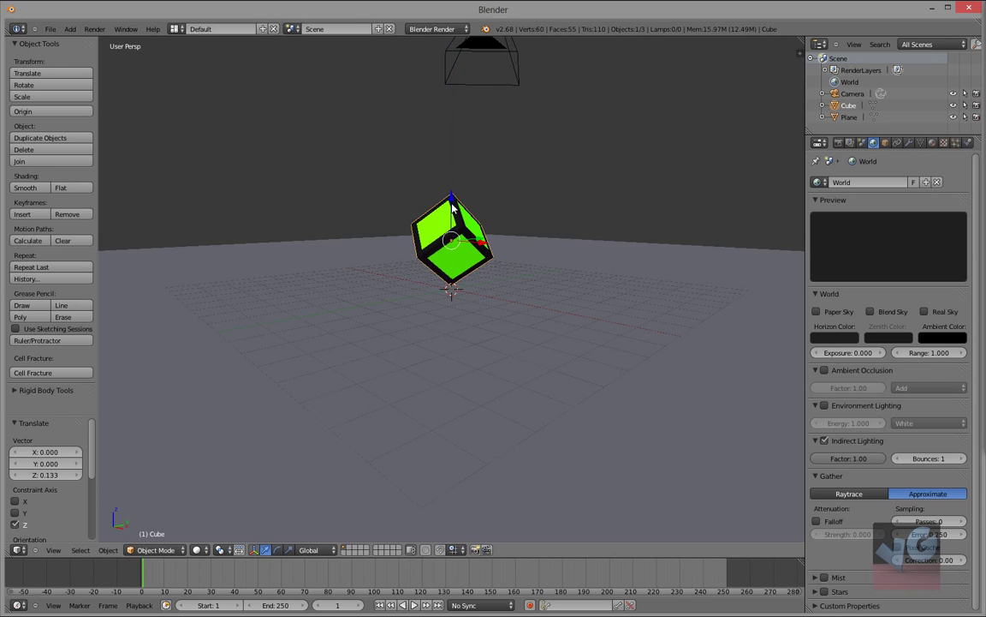
scroll(451, 220, down, 2)
middle_drag(451, 220, 490, 248)
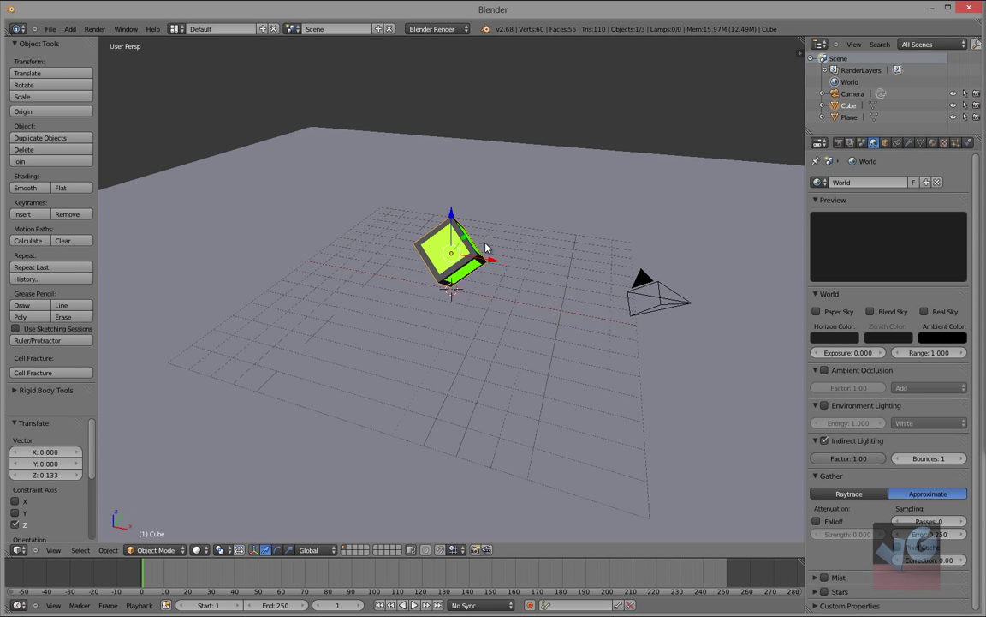
- Test render, then enter camera view with Lock Camera to View and reframe the cube
key(F12)
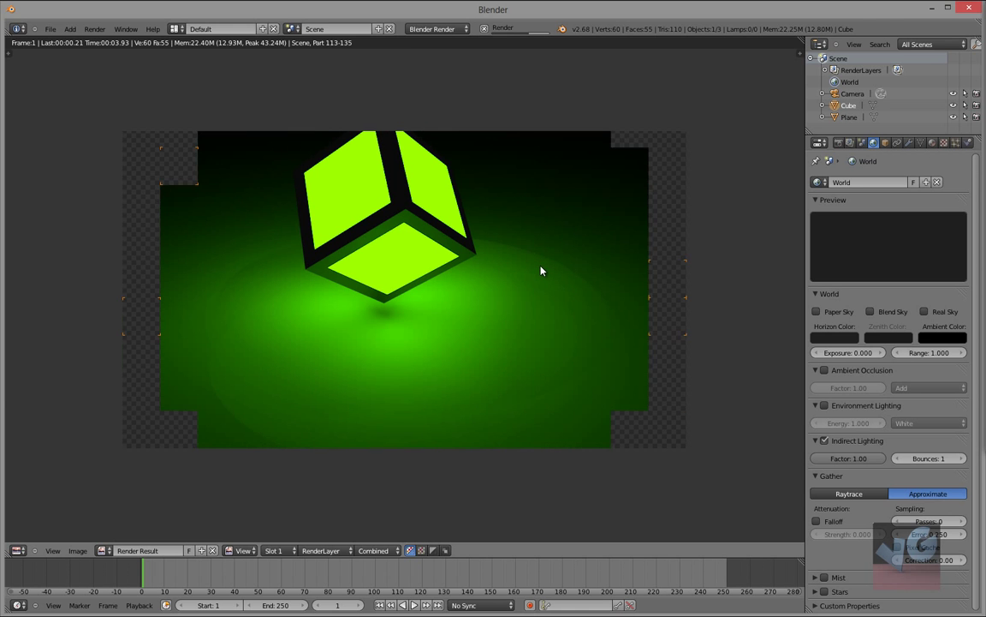
key(Escape)
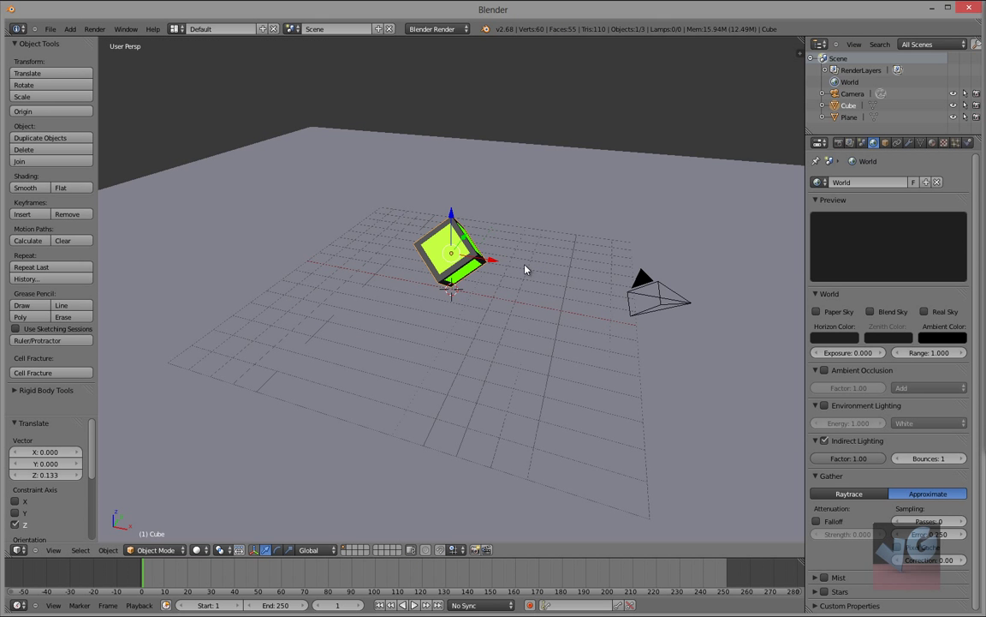
key(KP_0)
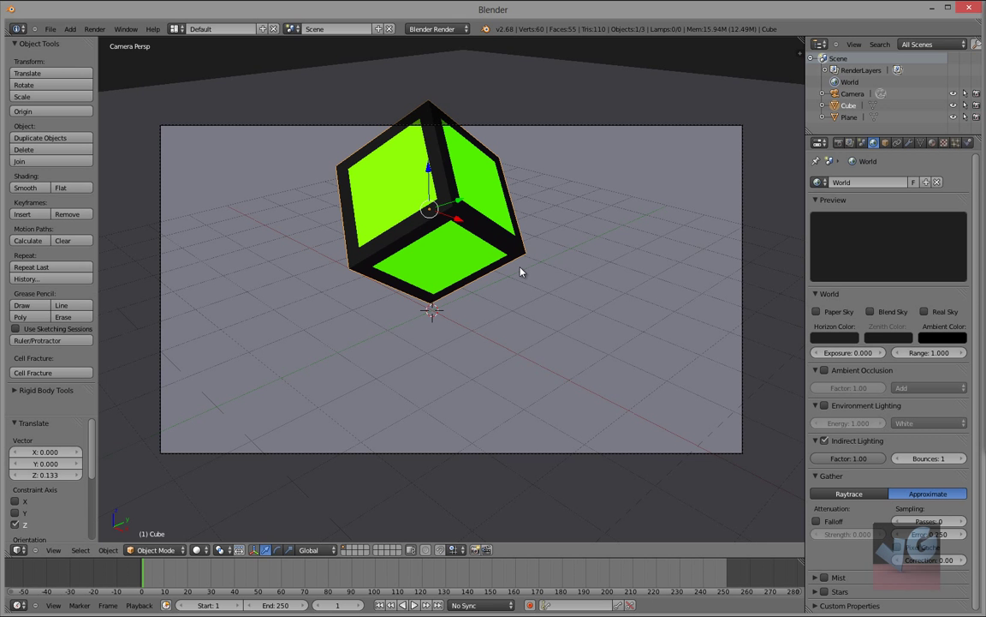
key(n)
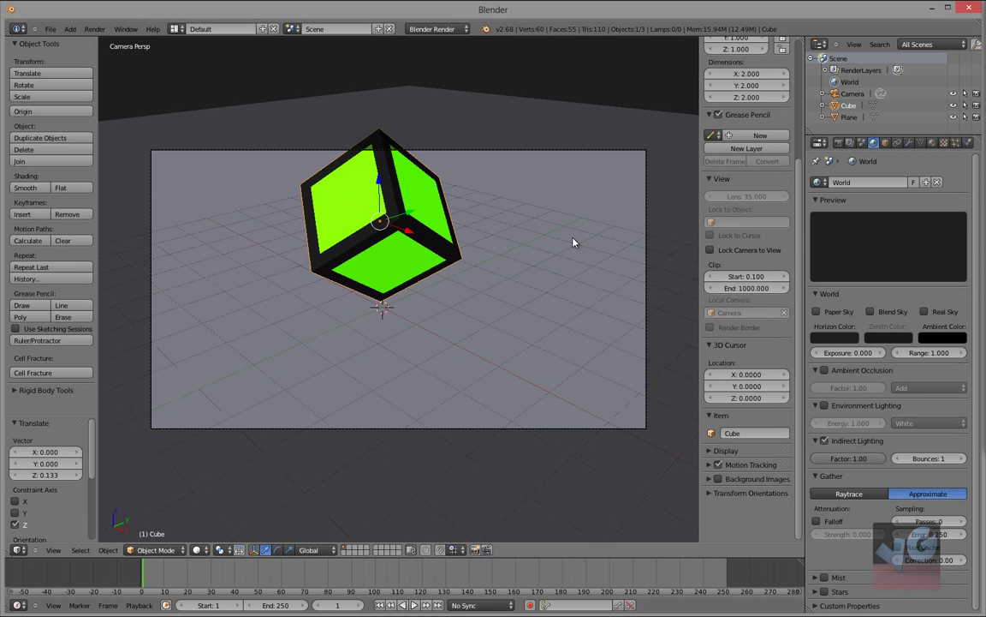
click(710, 249)
middle_drag(511, 234, 341, 243)
- Enlarge the ground plane to 215.789 units, adjust the camera angle, and render again
right_click(506, 202)
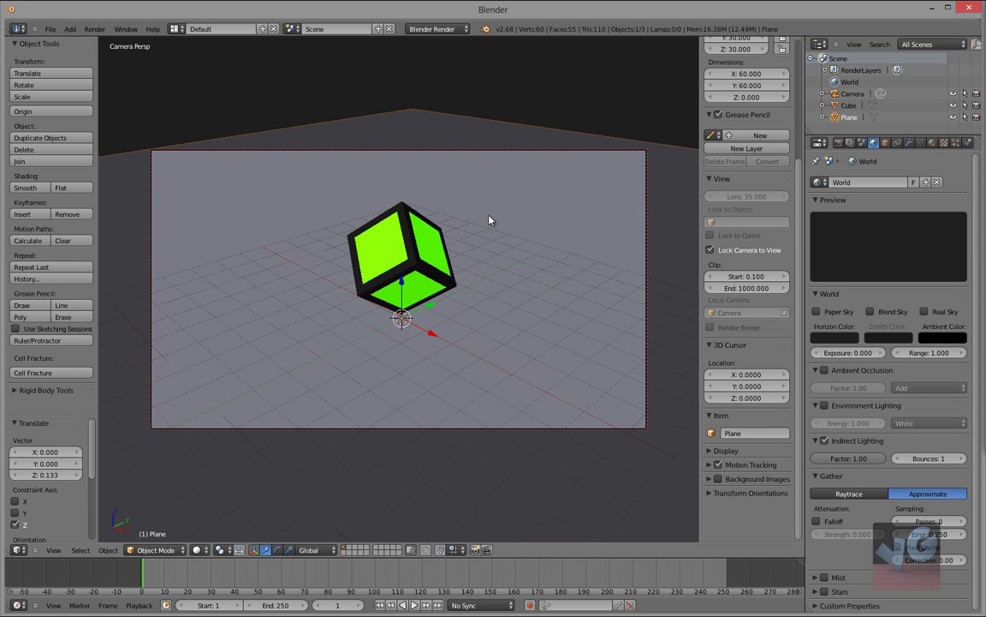
key(s)
click(500, 258)
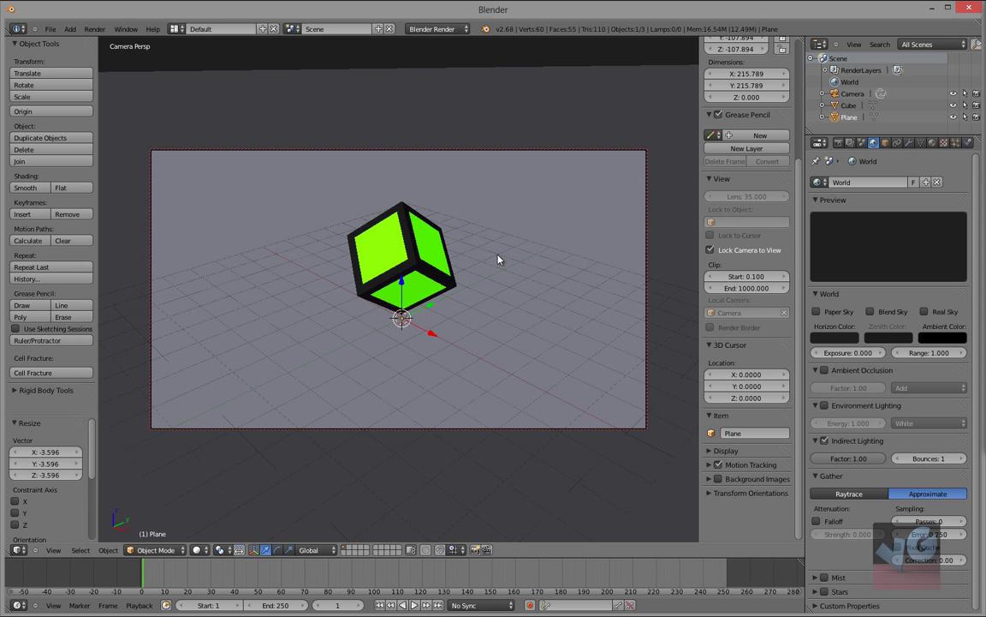
scroll(437, 258, down, 2)
scroll(432, 257, down, 1)
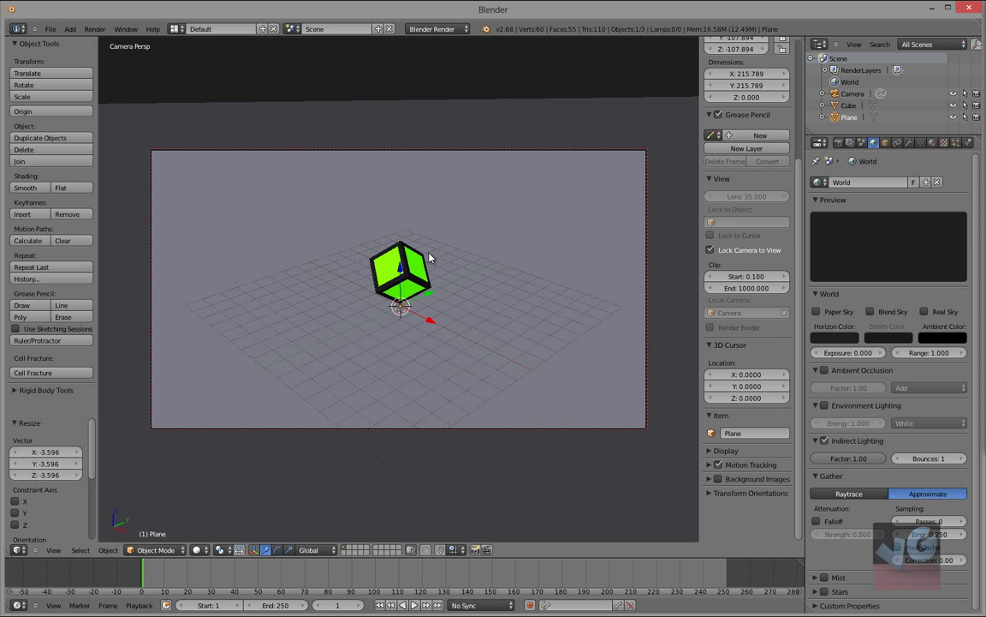
middle_drag(428, 255, 423, 262)
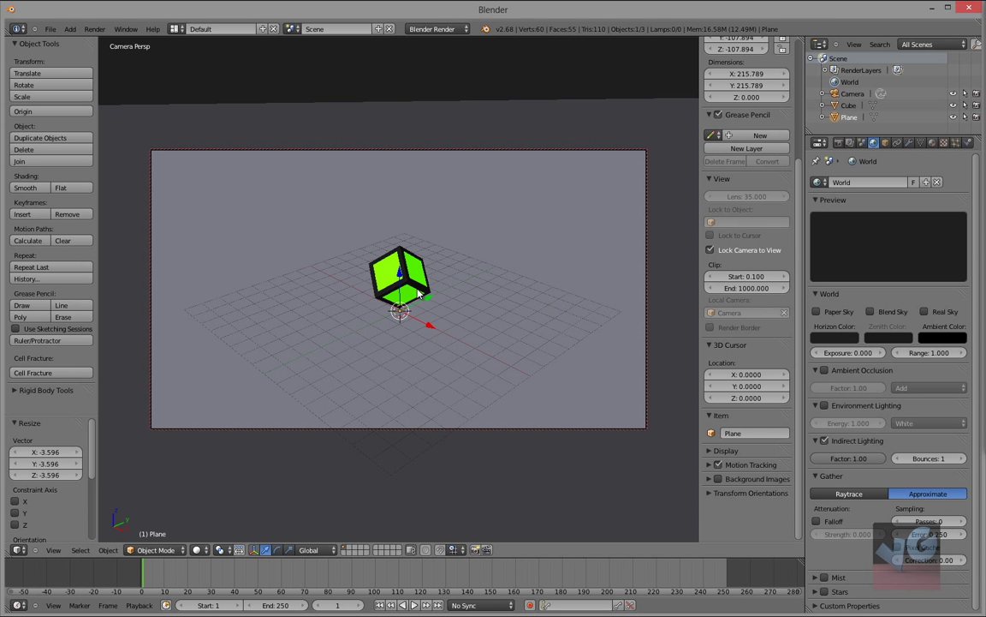
key(F12)
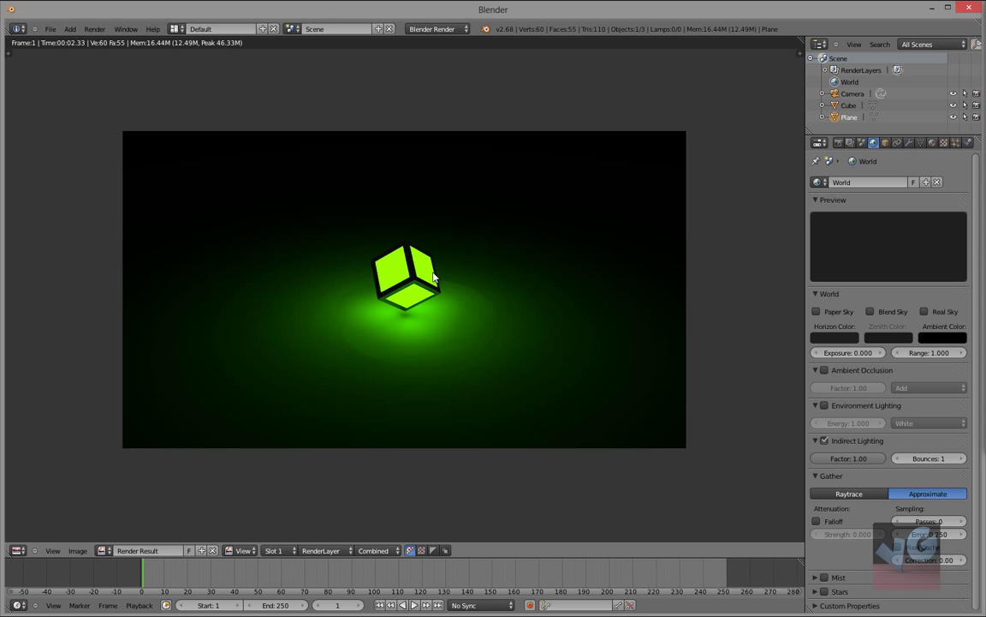
key(Escape)
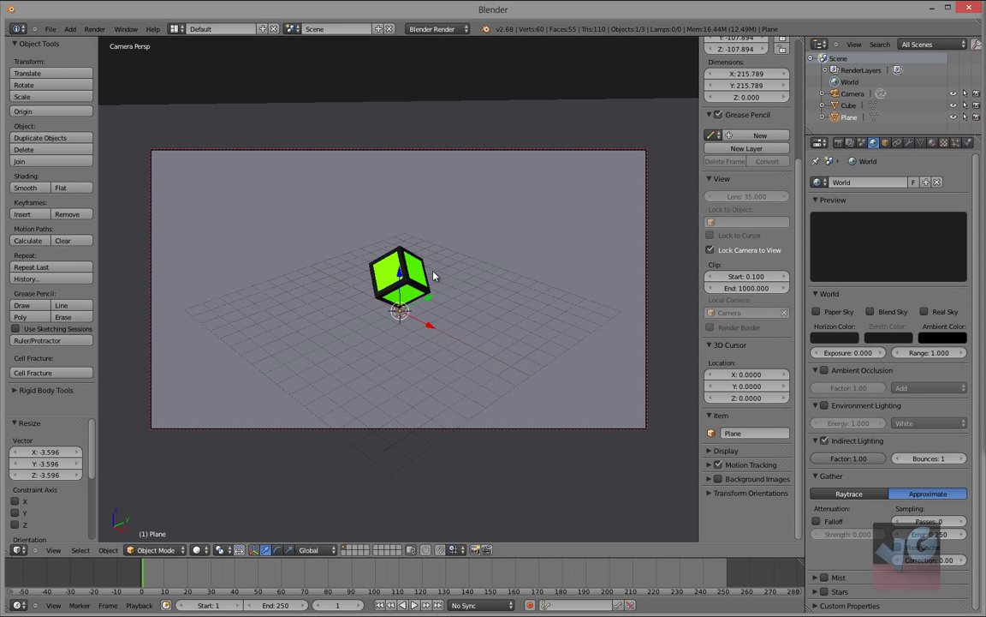
- Set resolution to 100% and anti-aliasing to 16 samples, then render at 1920×1080
click(838, 142)
drag(835, 295, 886, 295)
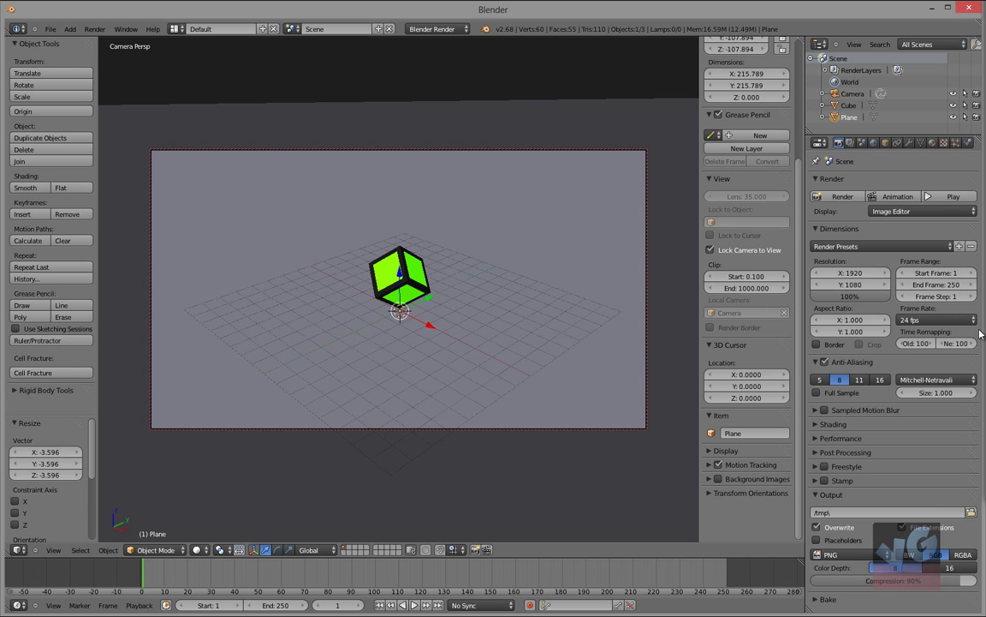
click(880, 380)
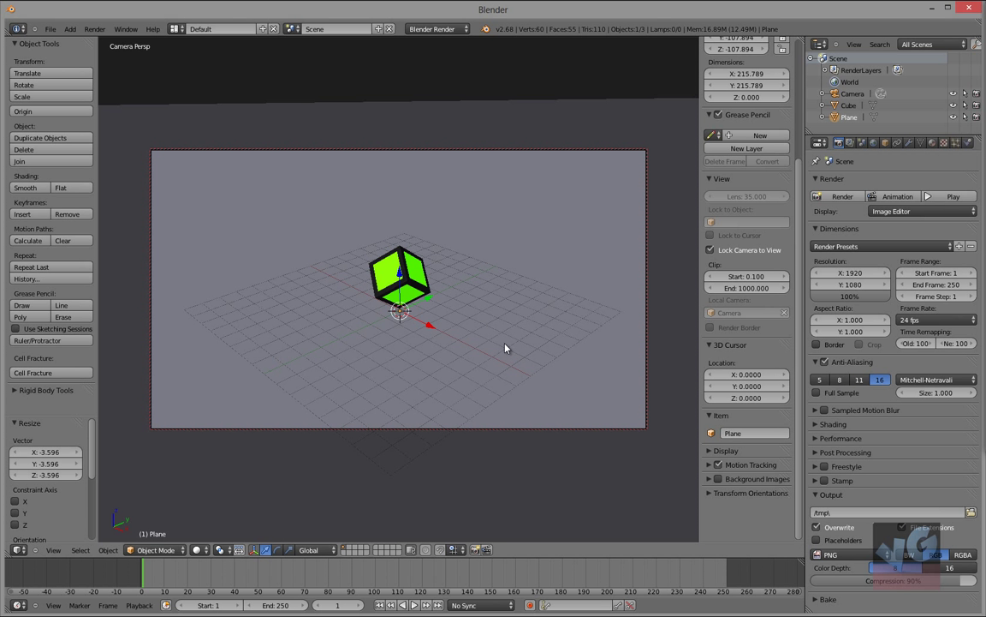
key(F12)
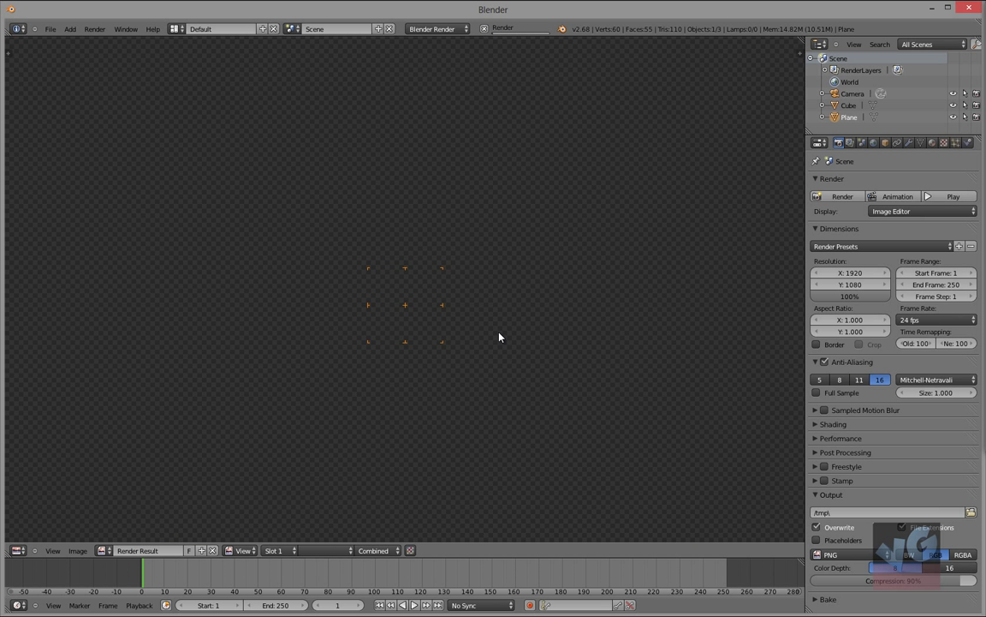